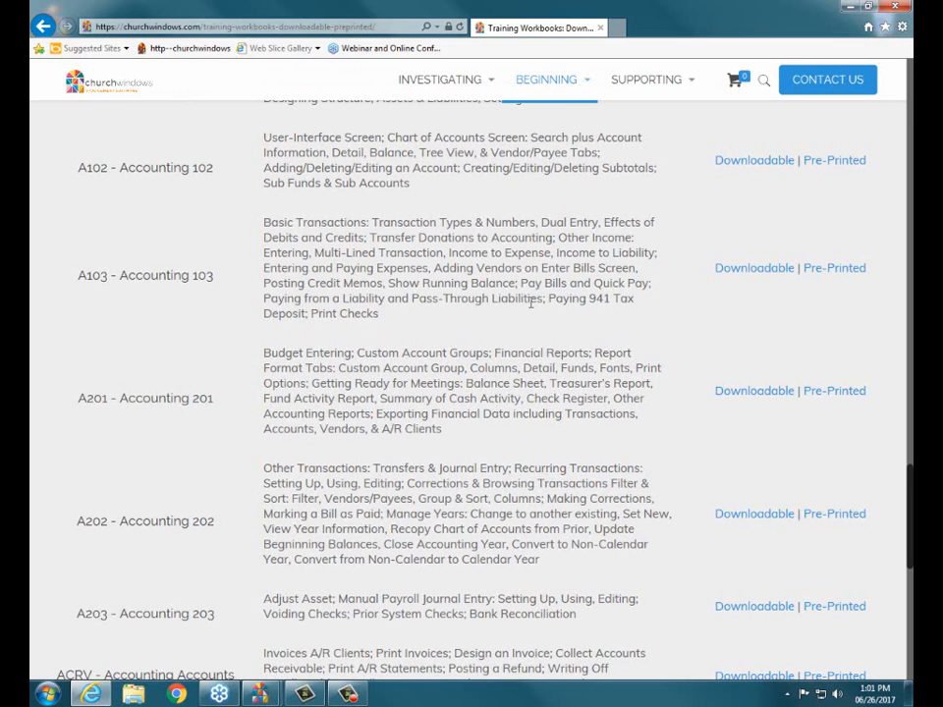
Review the training workbook listing back up to the page's introduction, and close the browser
{"action": "scroll", "coordinate": [547, 294], "scroll_direction": "up", "scroll_amount": 4}
{"action": "scroll", "coordinate": [547, 289], "scroll_direction": "up", "scroll_amount": 15}
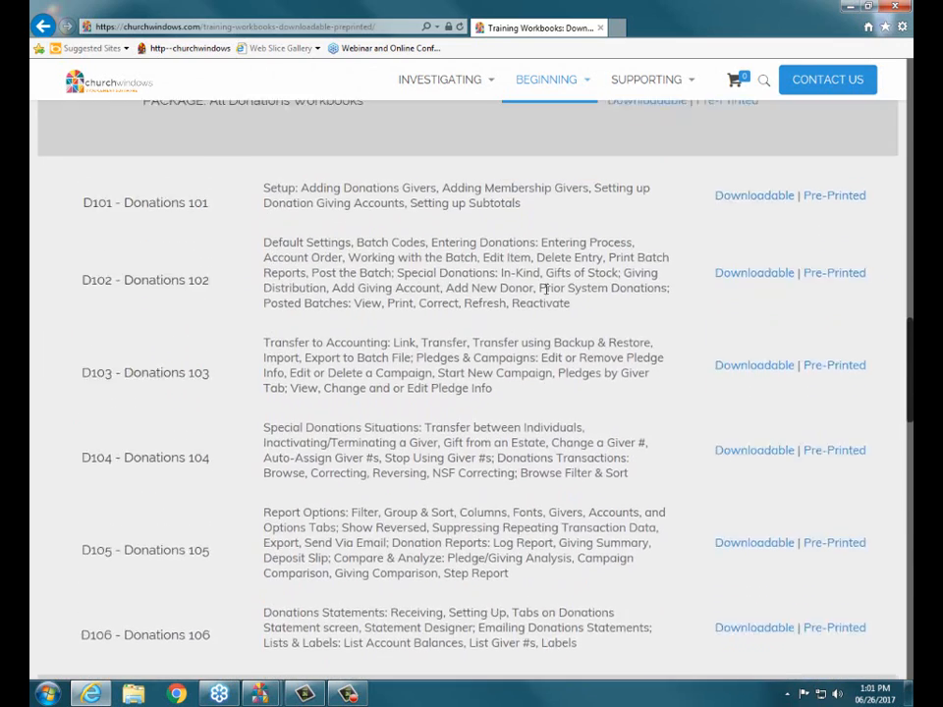
{"action": "scroll", "coordinate": [547, 289], "scroll_direction": "up", "scroll_amount": 4}
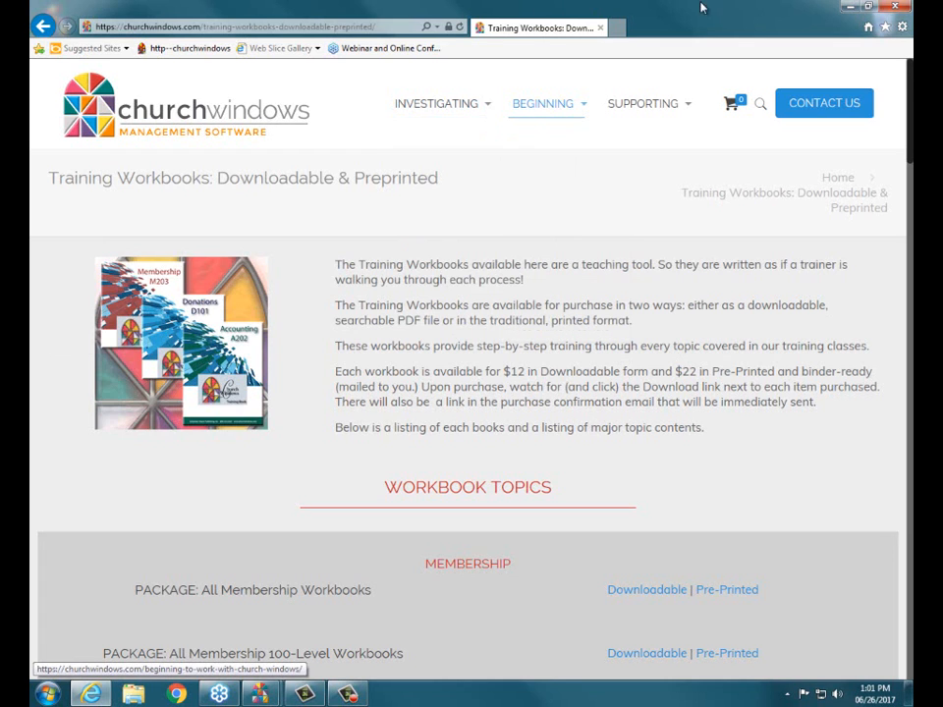
{"action": "left_click", "coordinate": [896, 8]}
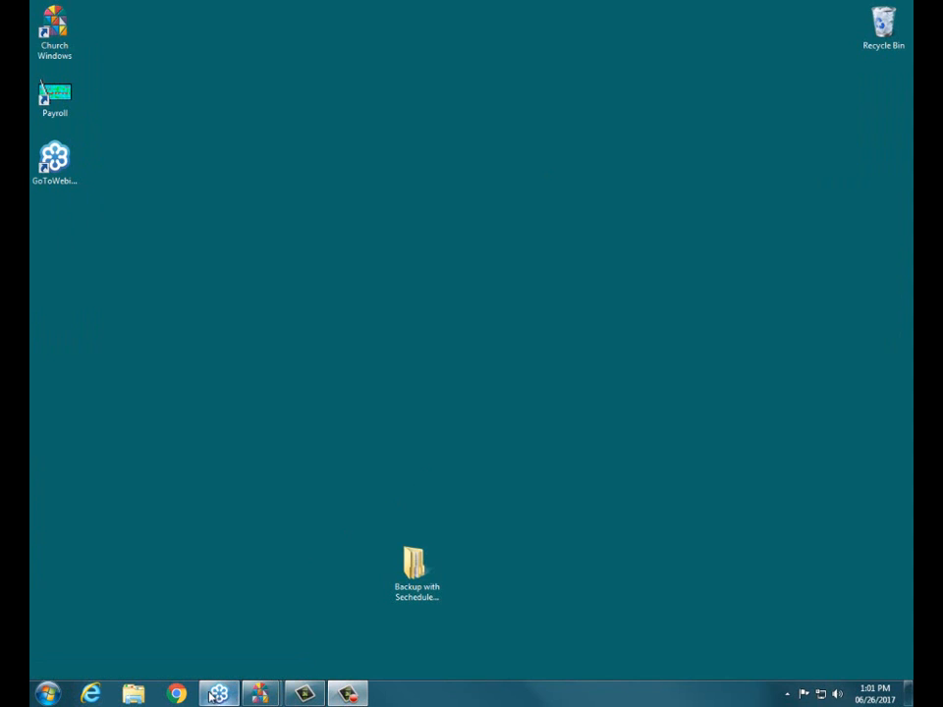
{"action": "mouse_move", "coordinate": [273, 699]}
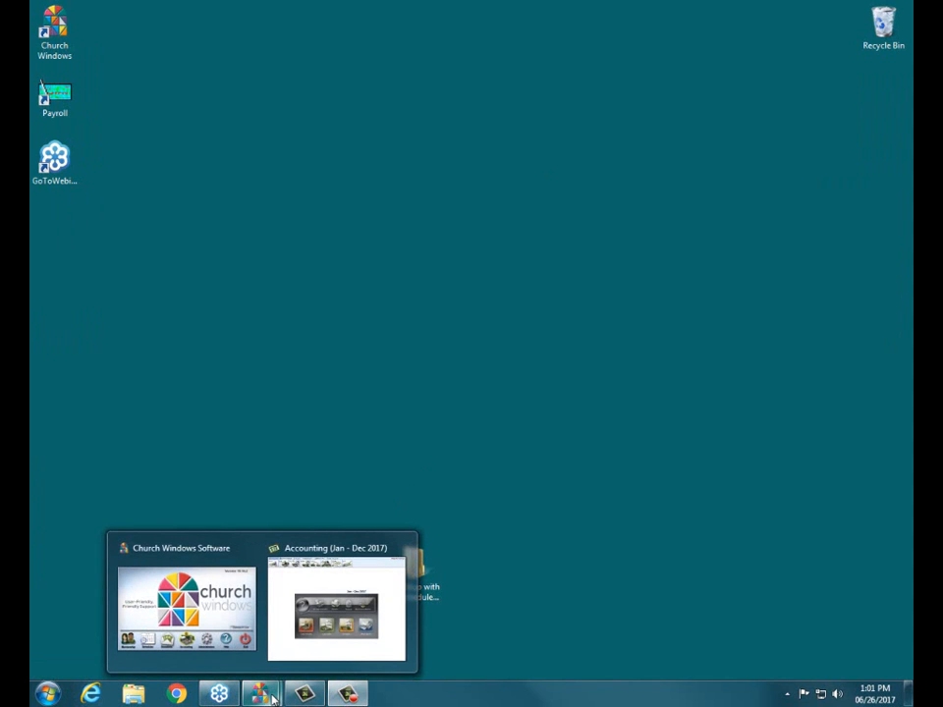
{"action": "left_click", "coordinate": [210, 561]}
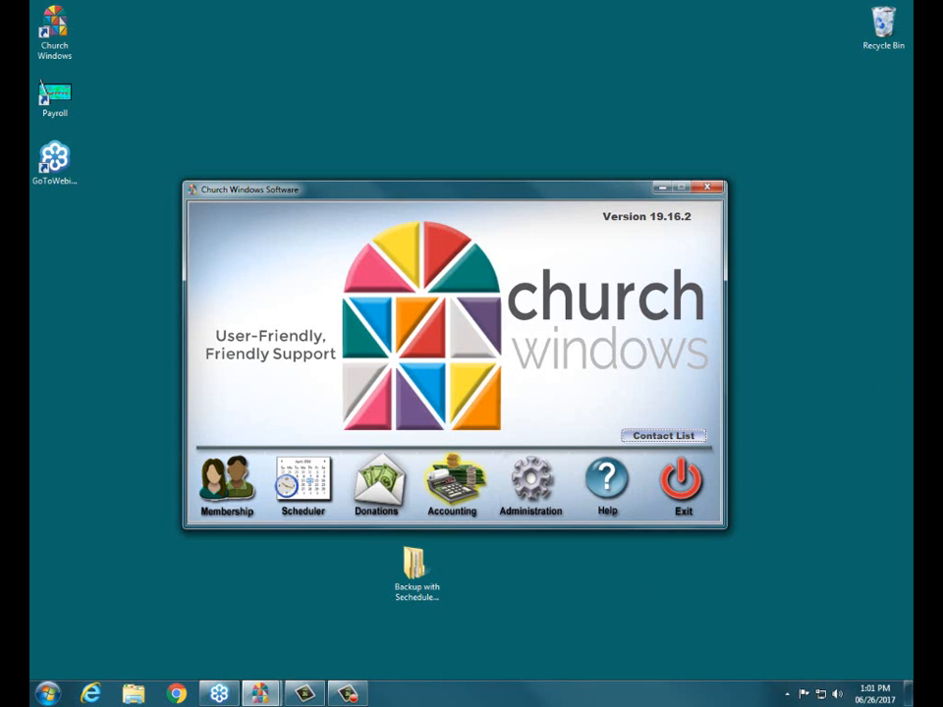
{"action": "left_click", "coordinate": [453, 484]}
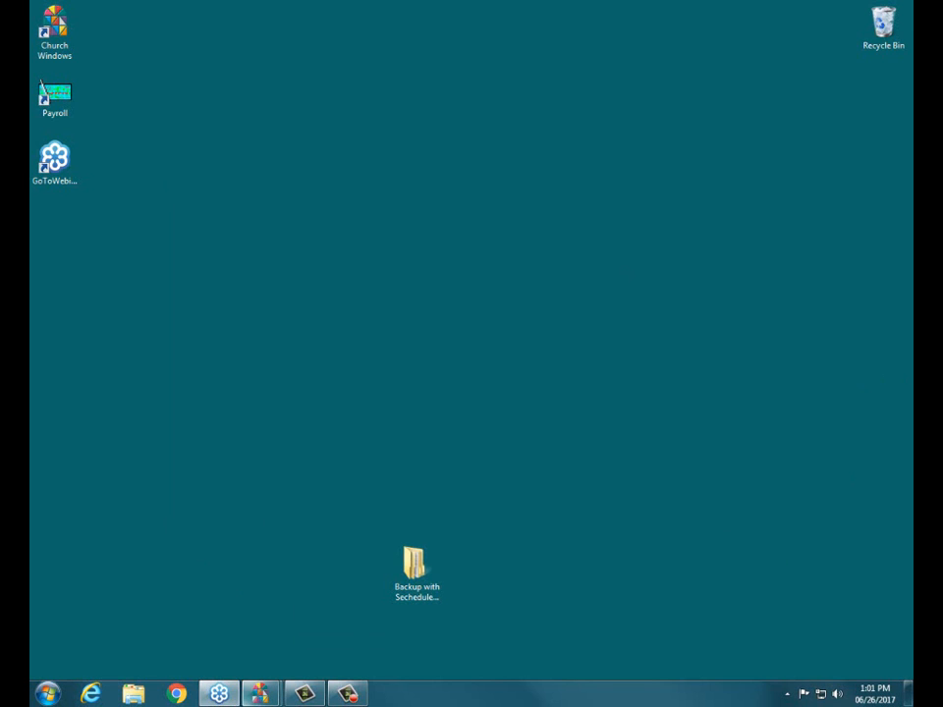
{"action": "mouse_move", "coordinate": [257, 694]}
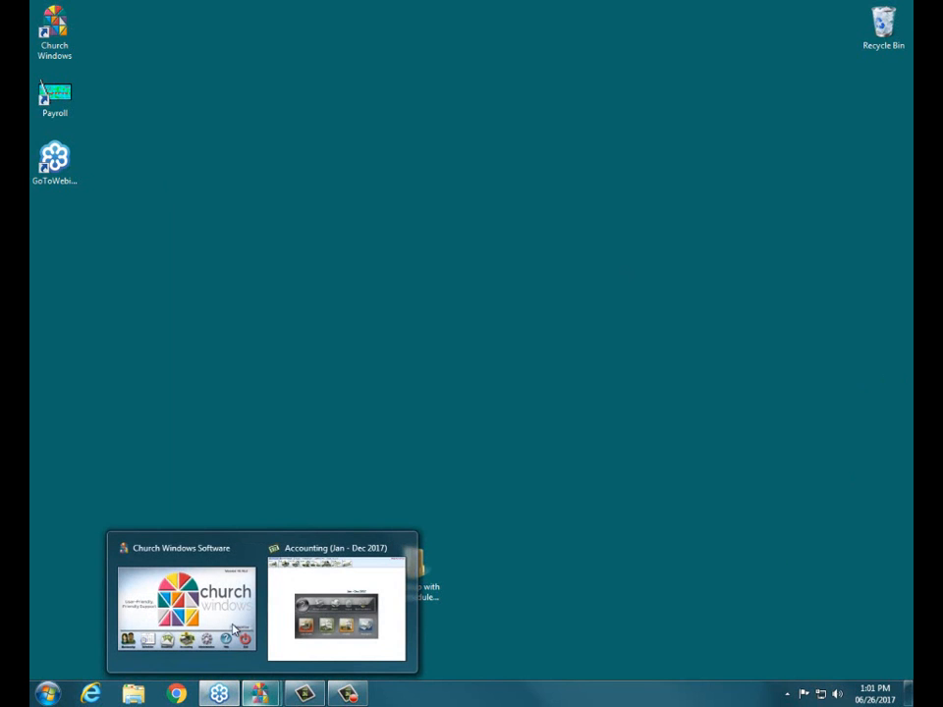
{"action": "left_click", "coordinate": [224, 562]}
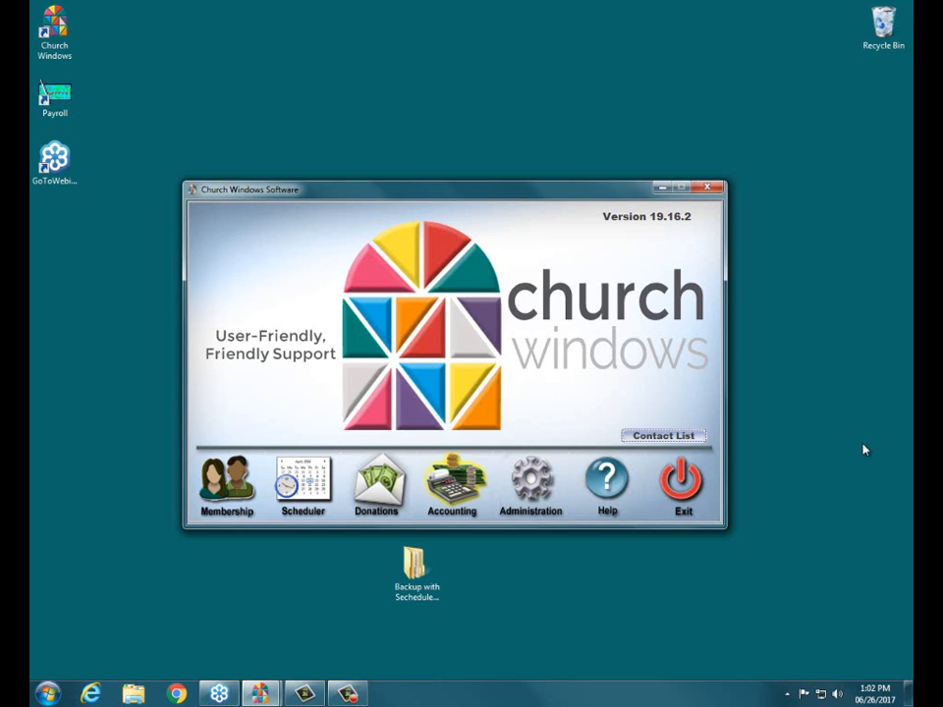
{"action": "key", "text": "super+d"}
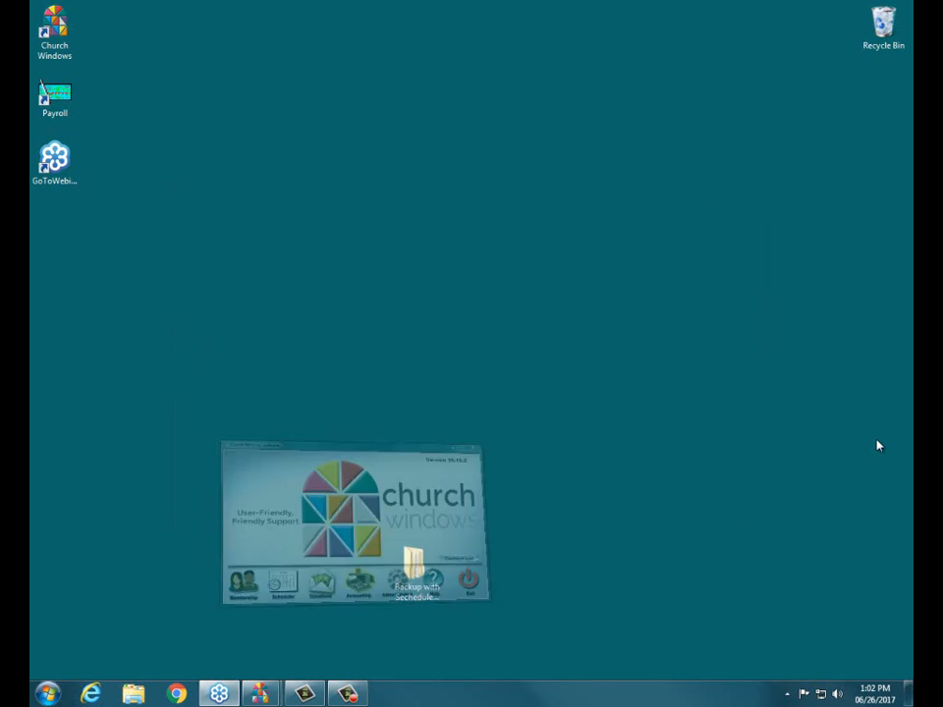
Bring up the Church Windows launcher, open the Accounting module and maximize its window
{"action": "mouse_move", "coordinate": [257, 697]}
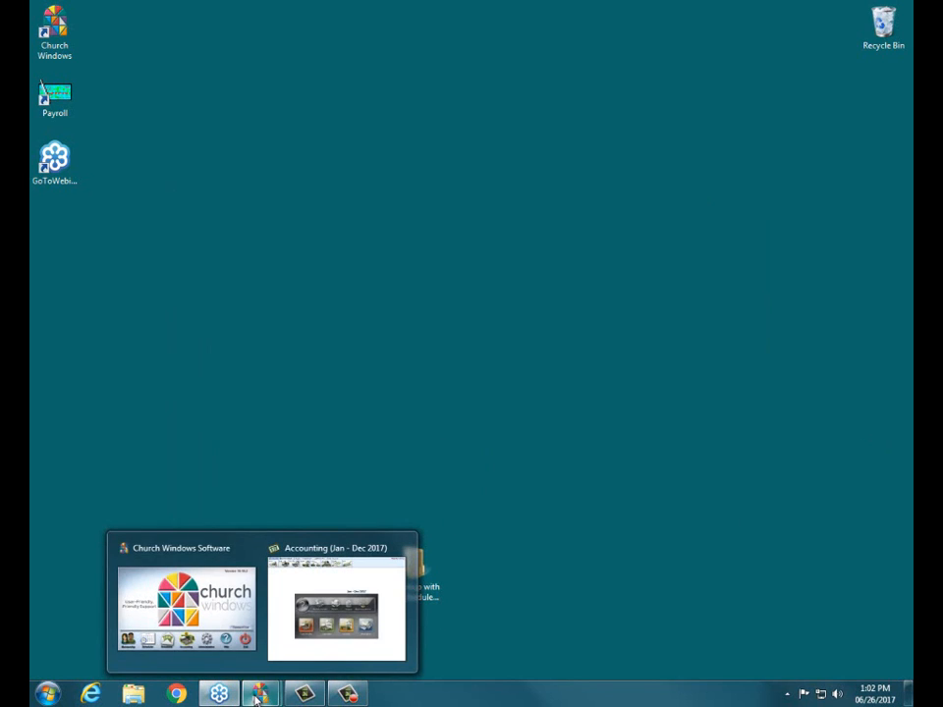
{"action": "left_click", "coordinate": [208, 555]}
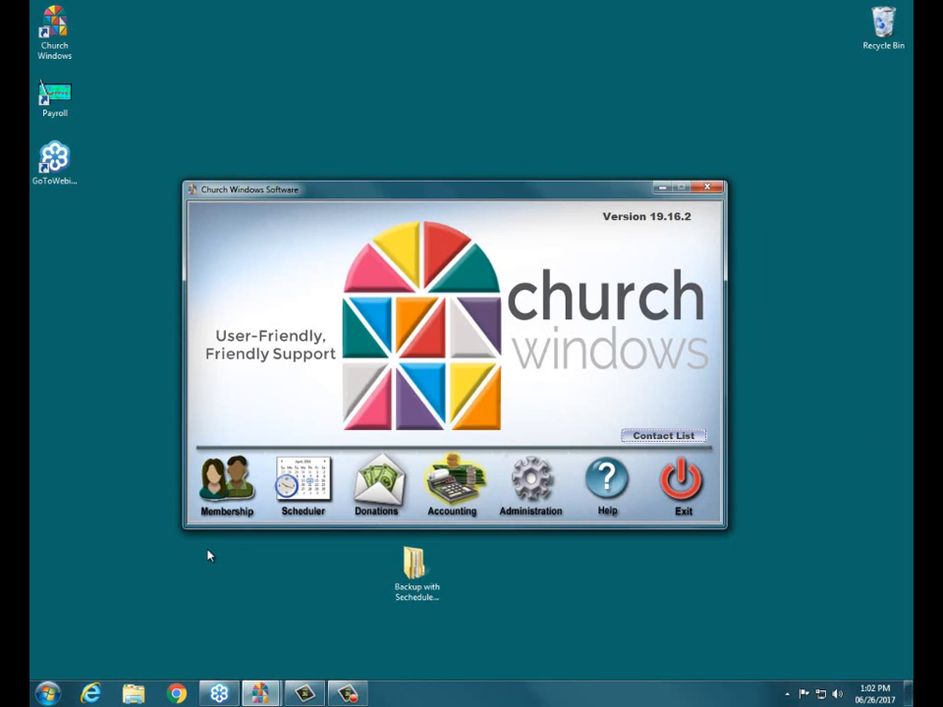
{"action": "left_click", "coordinate": [452, 485]}
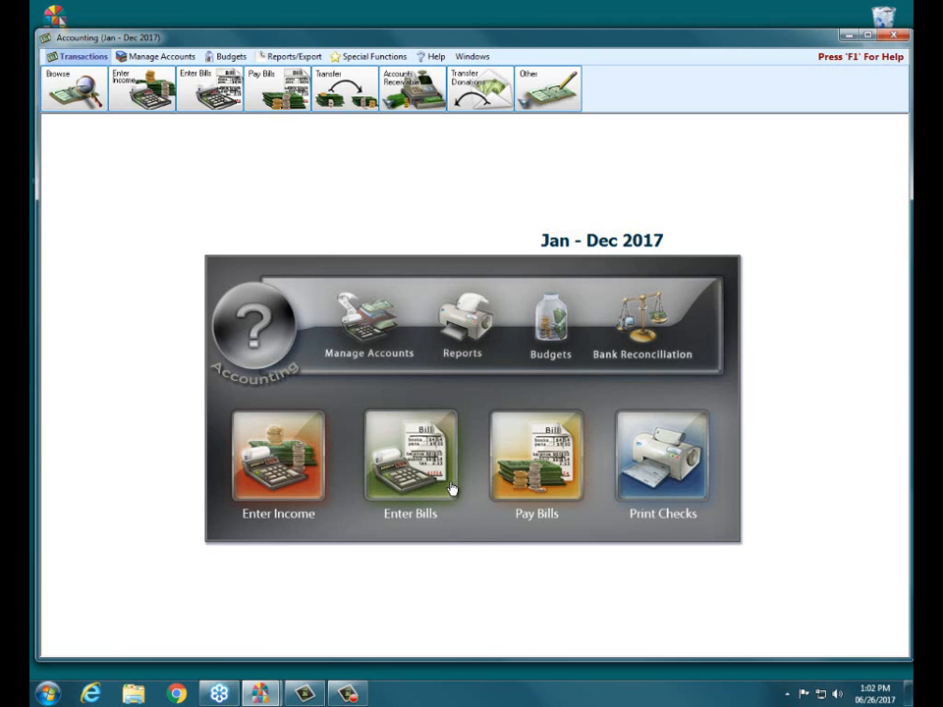
{"action": "left_click", "coordinate": [870, 37]}
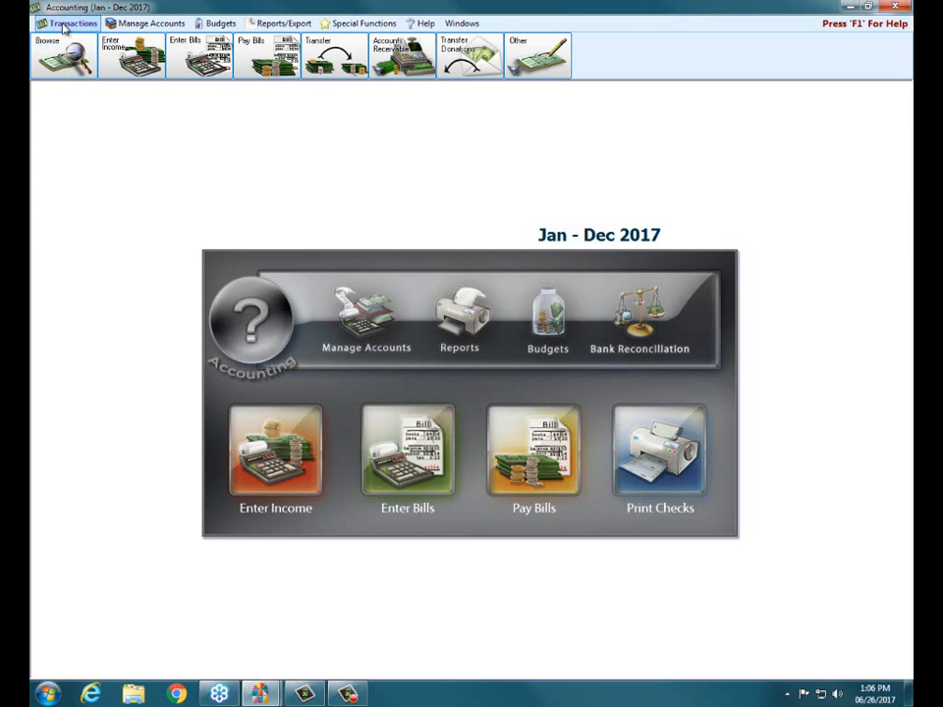
Open the Pay Bills window and reposition it over the middle of the Accounting workspace
{"action": "left_click", "coordinate": [264, 52]}
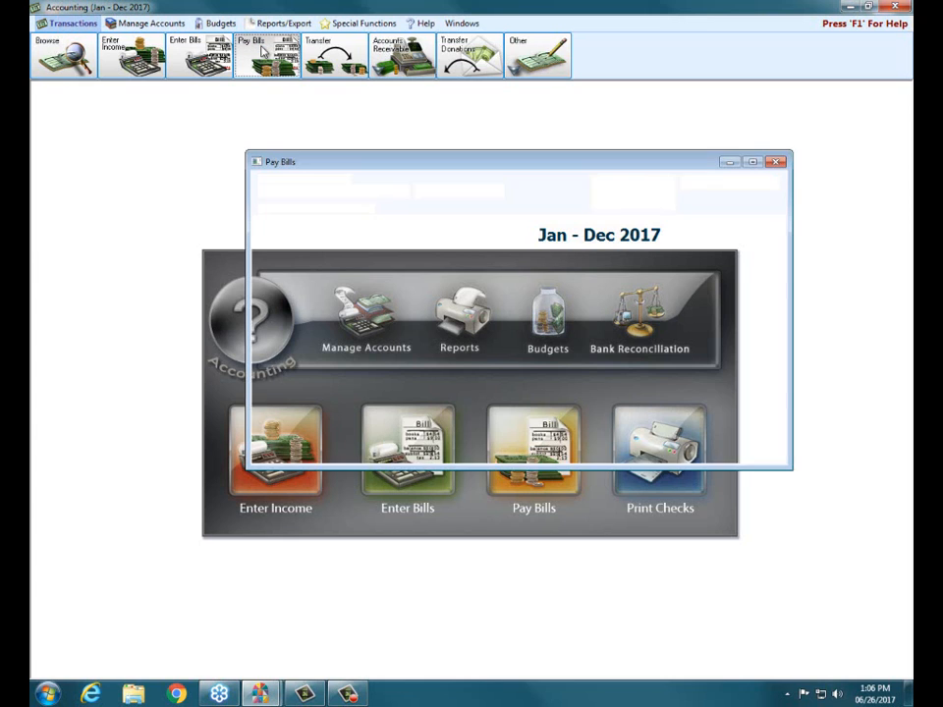
{"action": "left_click", "coordinate": [776, 161]}
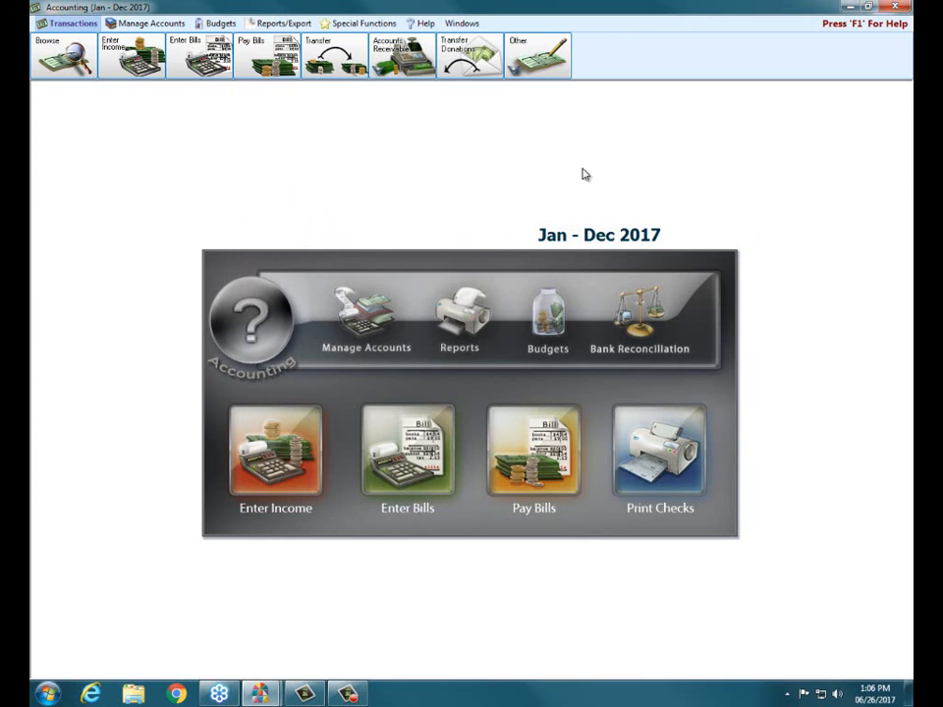
{"action": "left_click", "coordinate": [534, 471]}
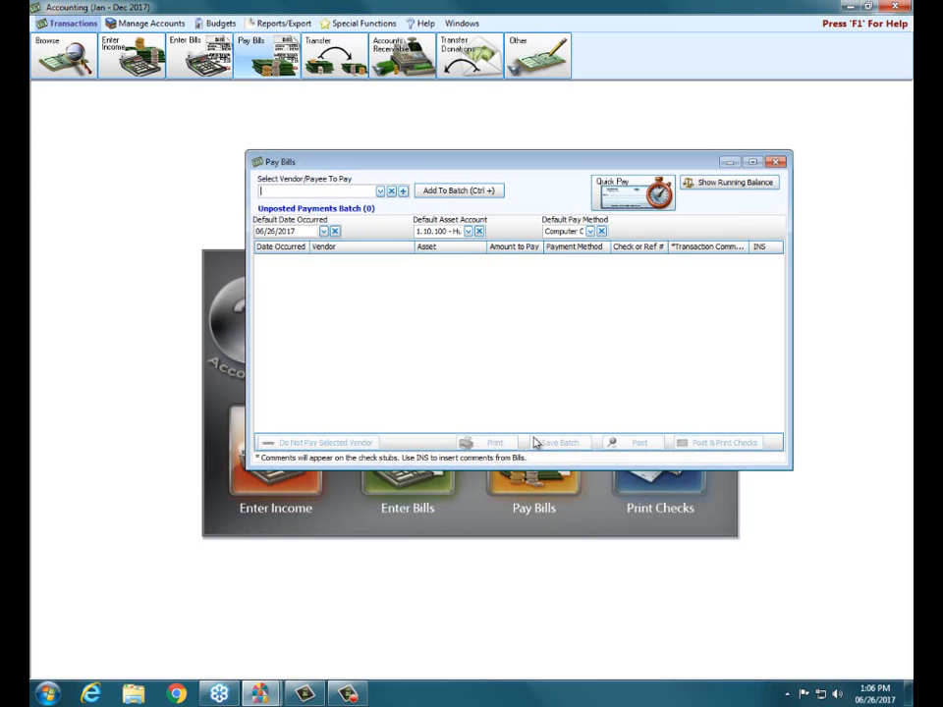
{"action": "left_click_drag", "start_coordinate": [505, 166], "coordinate": [454, 241]}
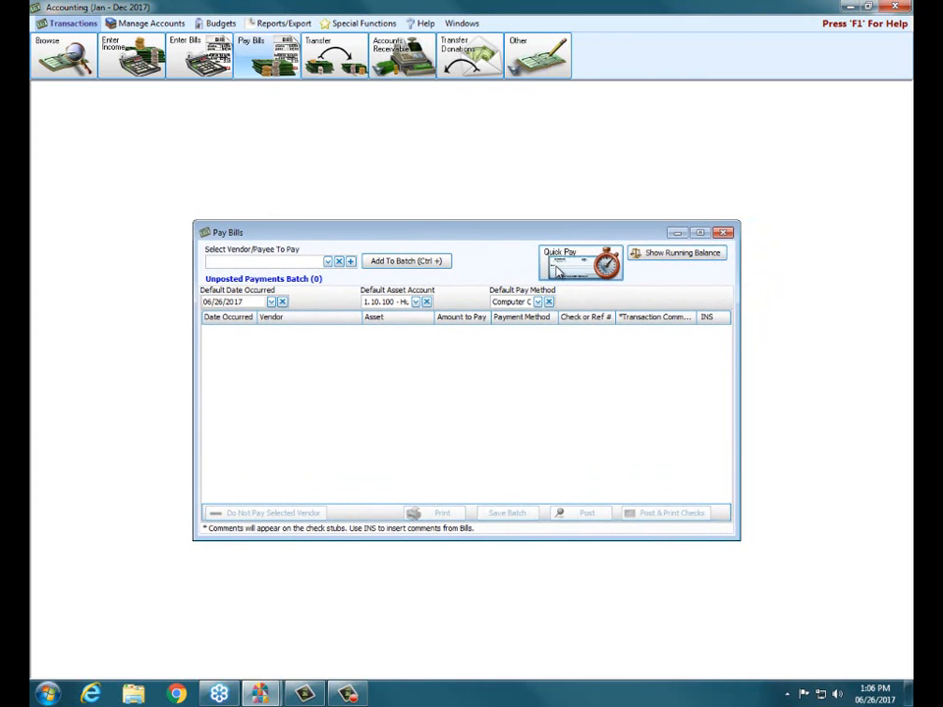
Use Quick Pay to view vendors with a balance and create a payment for 941 Taxes Payable (2.10.100)
{"action": "left_click", "coordinate": [562, 268]}
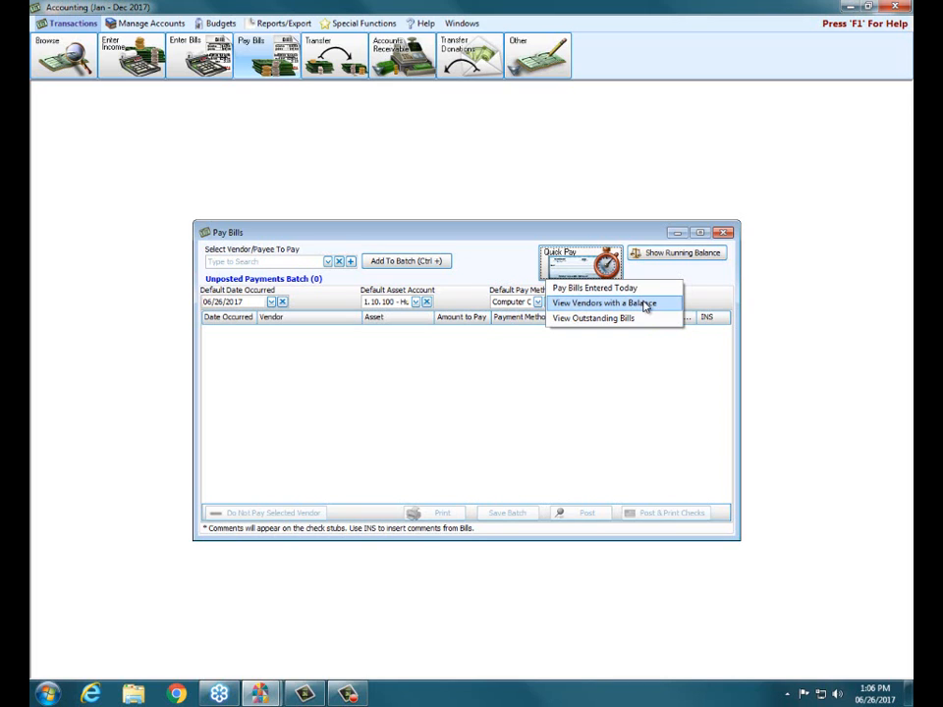
{"action": "left_click", "coordinate": [646, 306]}
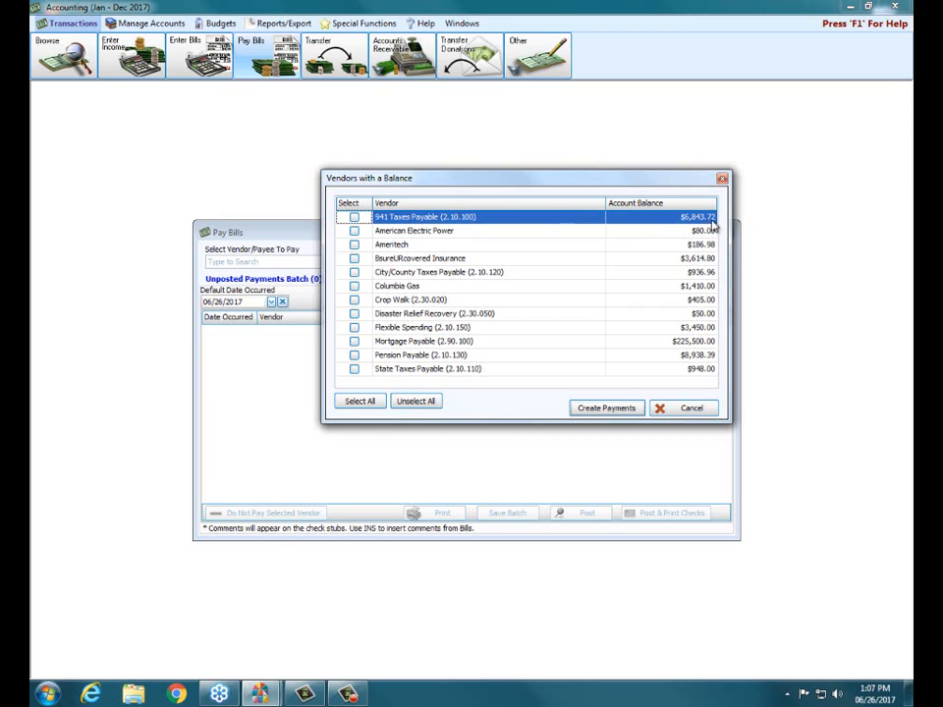
{"action": "left_click", "coordinate": [354, 218]}
{"action": "left_click", "coordinate": [605, 410]}
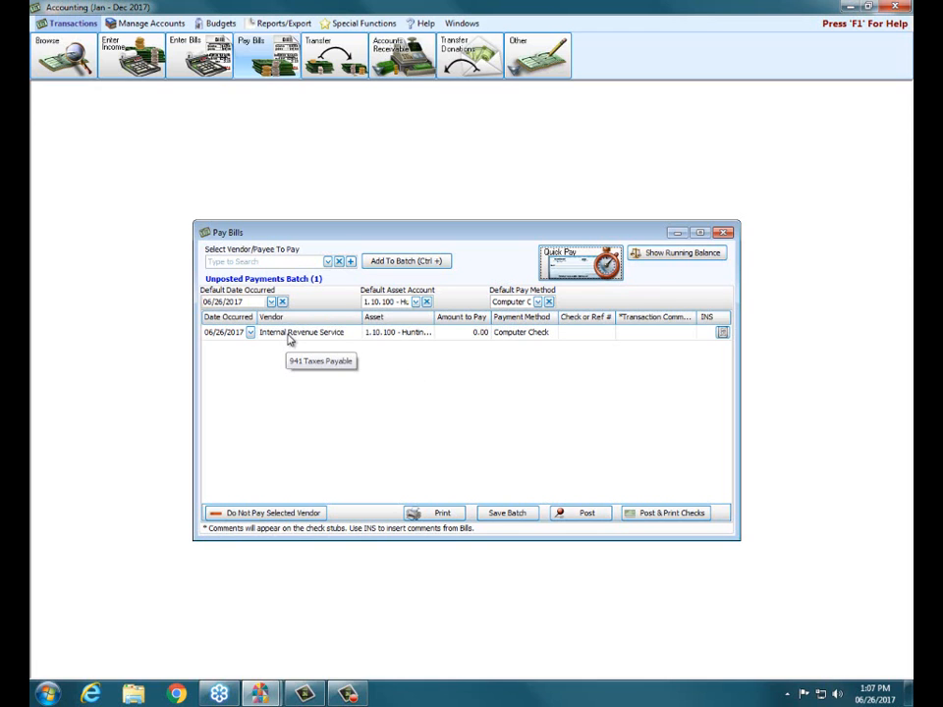
Look up the vendor/payee details of liability account 2.10.100 941 Taxes Payable in the Chart of Accounts, and close the chart
{"action": "left_click", "coordinate": [108, 23]}
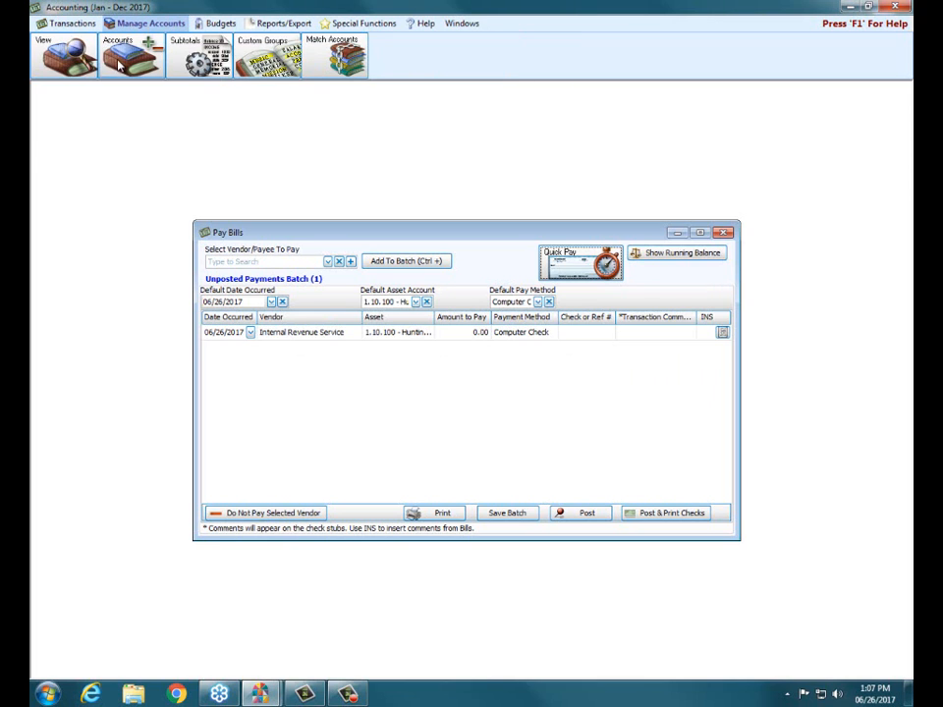
{"action": "left_click", "coordinate": [72, 63]}
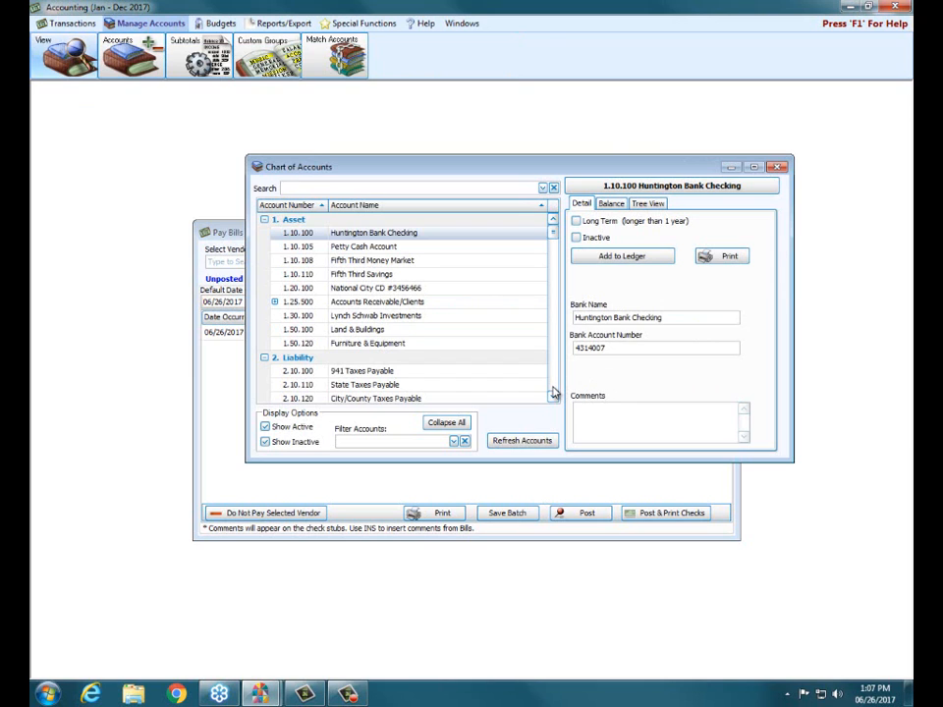
{"action": "scroll", "coordinate": [553, 393], "scroll_direction": "down", "scroll_amount": 4}
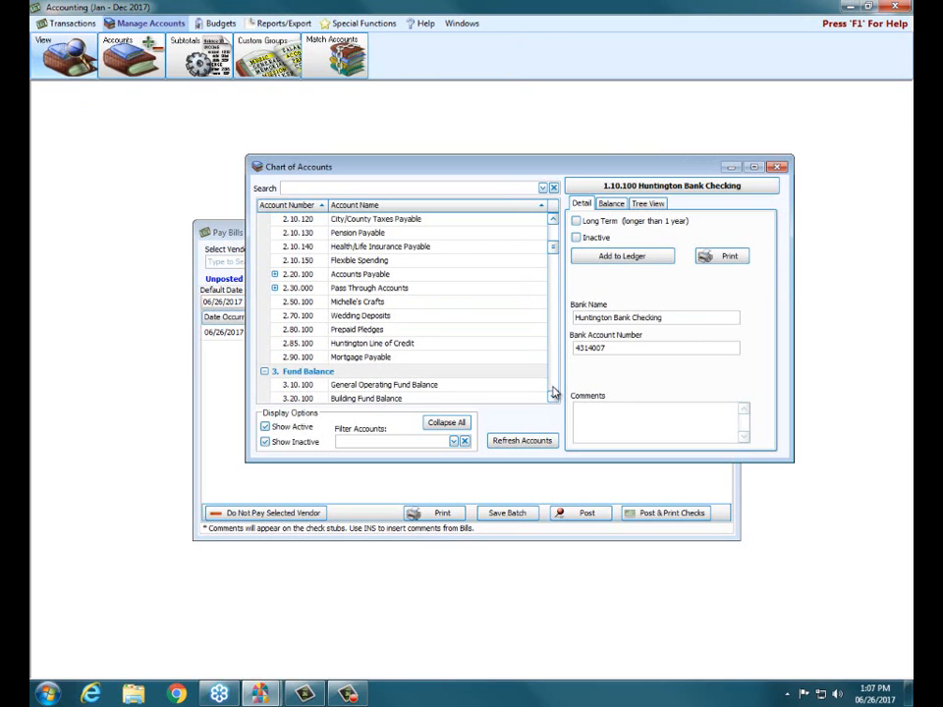
{"action": "left_click", "coordinate": [553, 220]}
{"action": "left_click", "coordinate": [553, 221]}
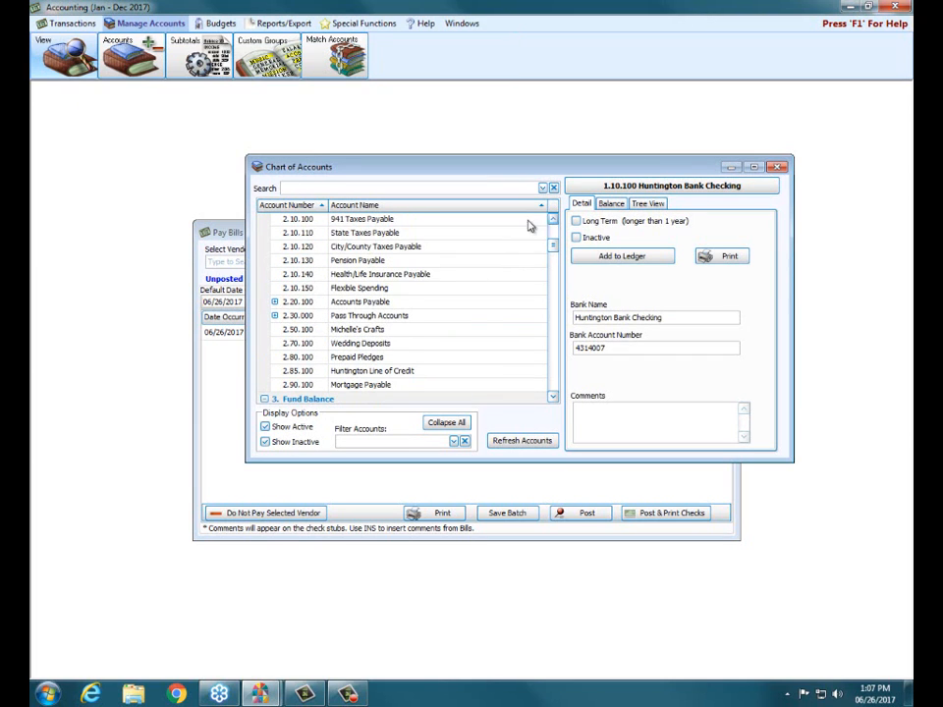
{"action": "left_click", "coordinate": [392, 218]}
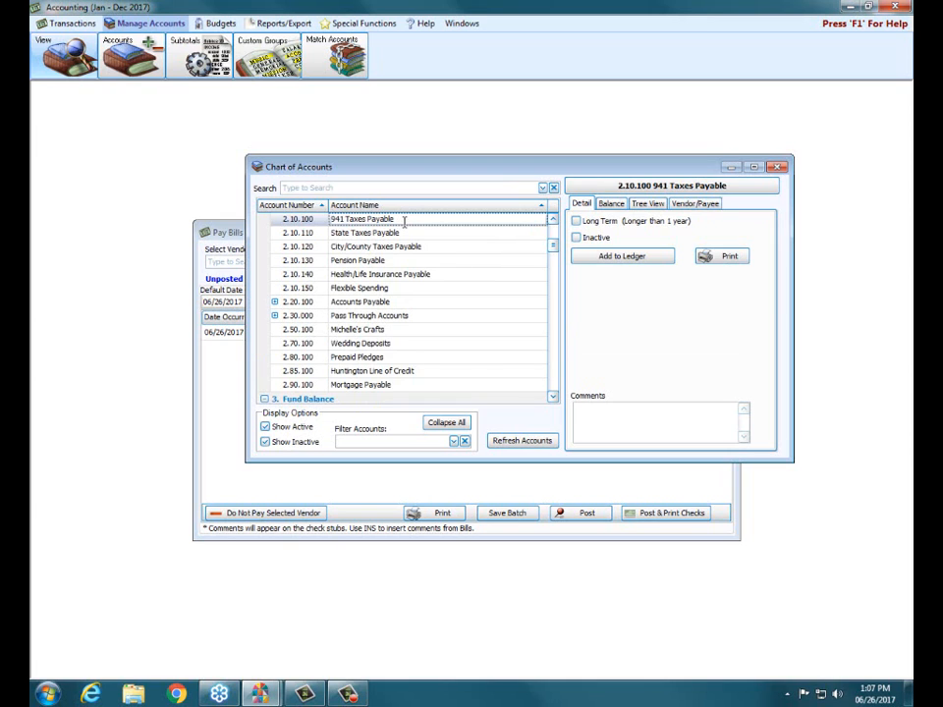
{"action": "left_click", "coordinate": [696, 205]}
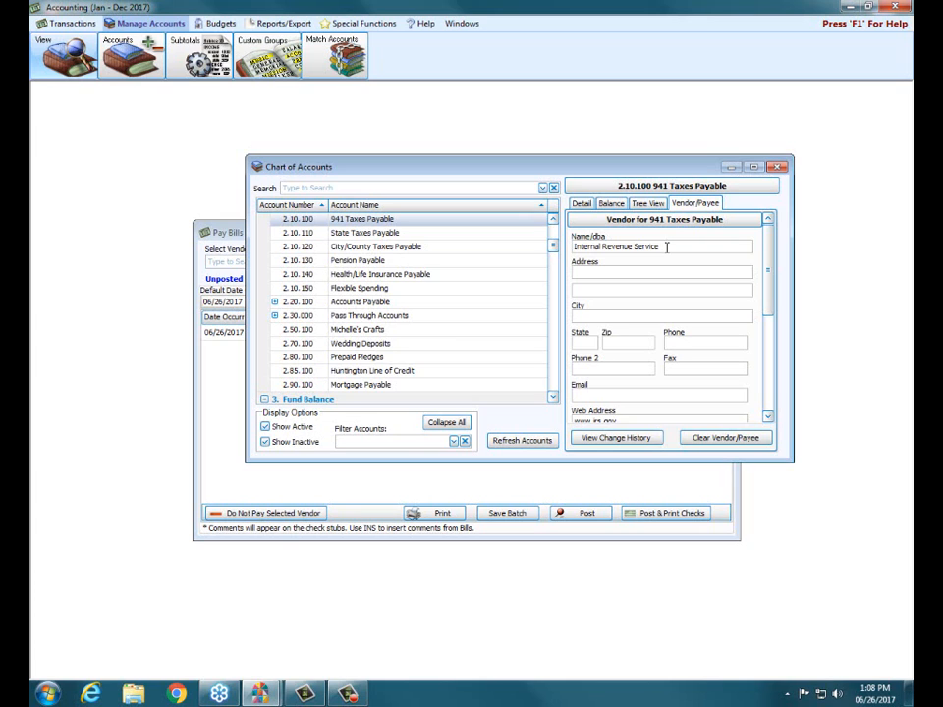
{"action": "left_click", "coordinate": [775, 168]}
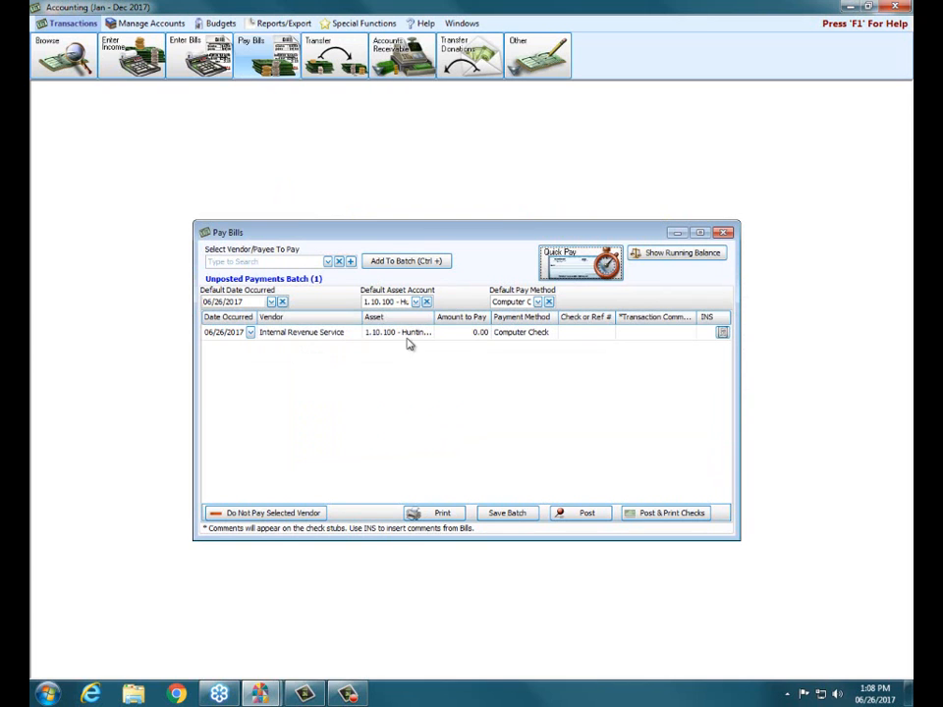
Set the Internal Revenue Service payment's amount to 3,254.12 and the default pay method to EFT
{"action": "left_click", "coordinate": [461, 333]}
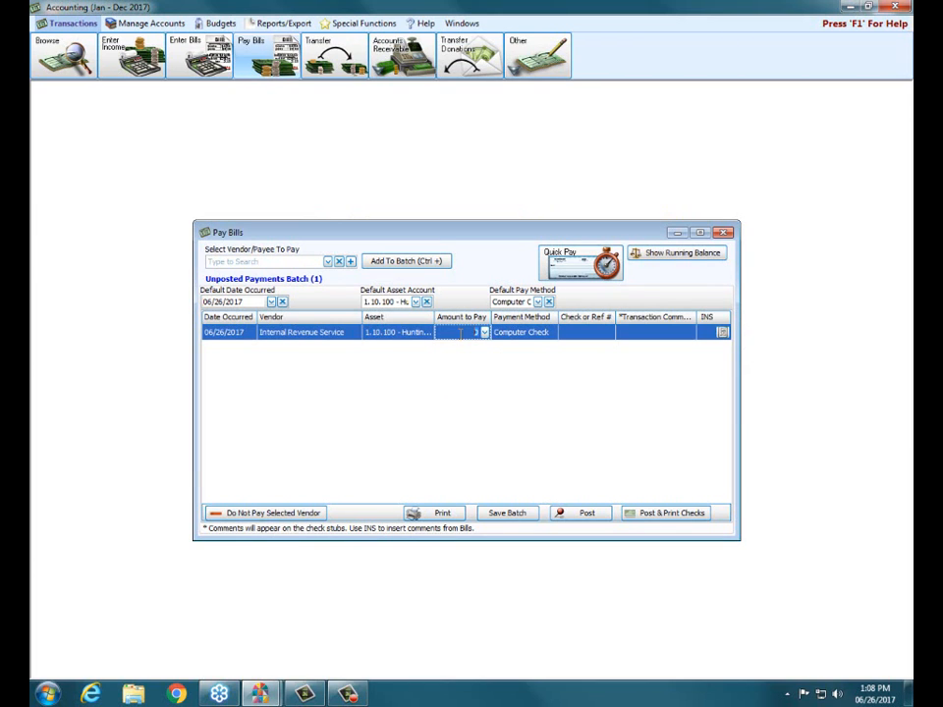
{"action": "type", "text": "3254.12"}
{"action": "left_click", "coordinate": [539, 303]}
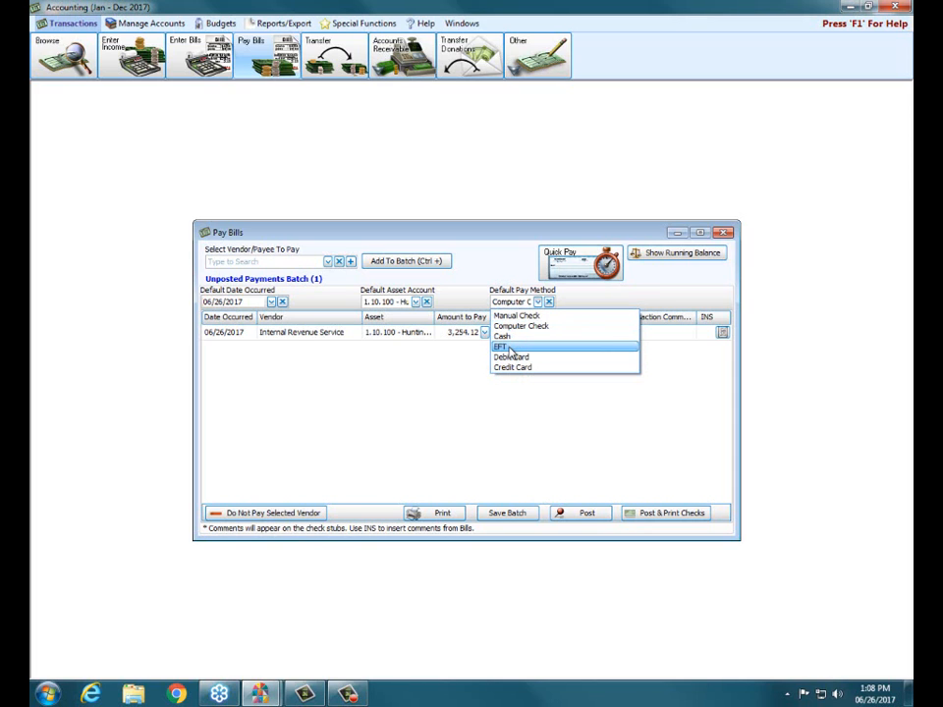
{"action": "left_click", "coordinate": [511, 348]}
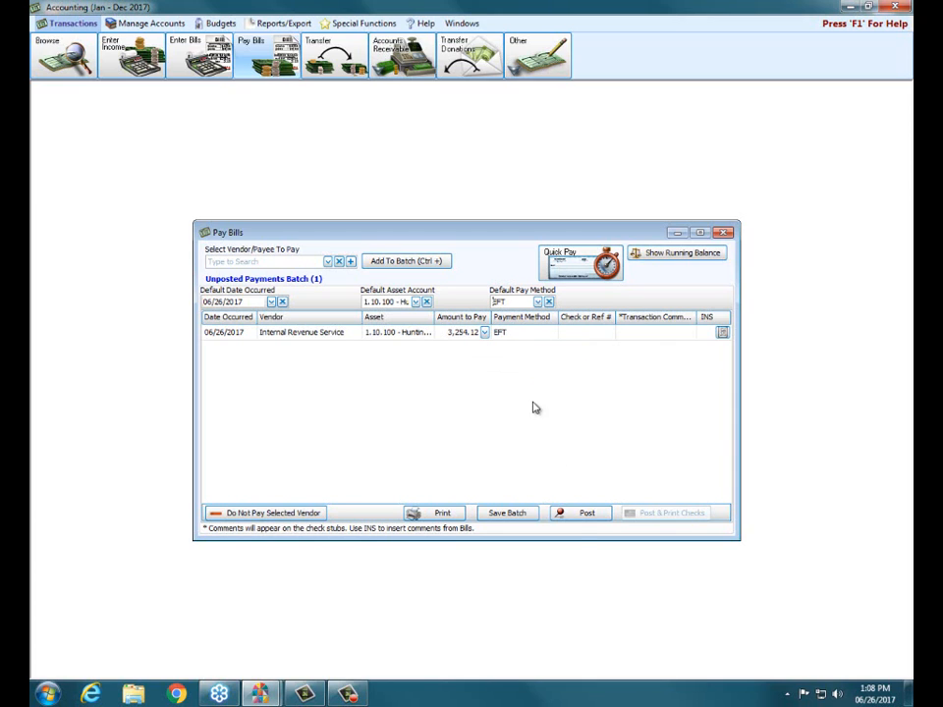
Post the payment batch, preview its printed Payment Transactions report with the default columns, and close the report
{"action": "left_click", "coordinate": [578, 518]}
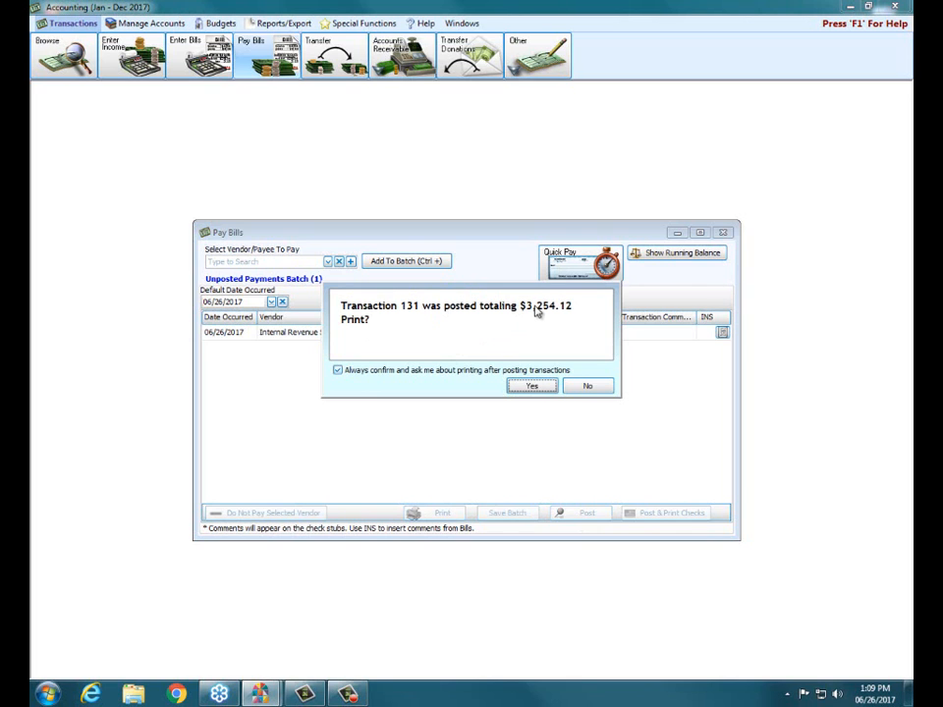
{"action": "left_click", "coordinate": [532, 386]}
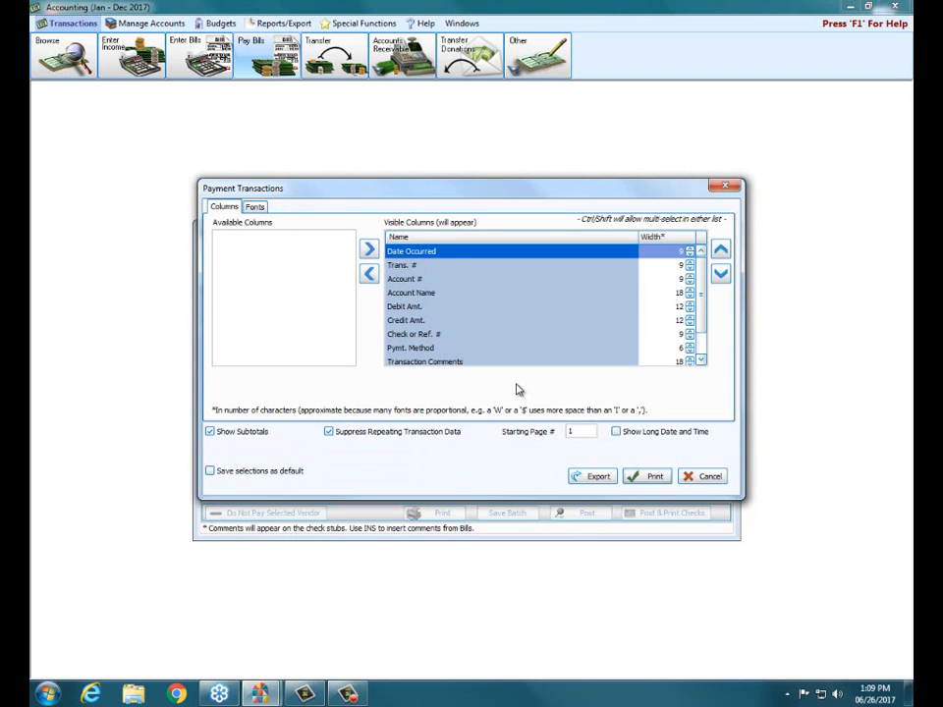
{"action": "left_click", "coordinate": [653, 477]}
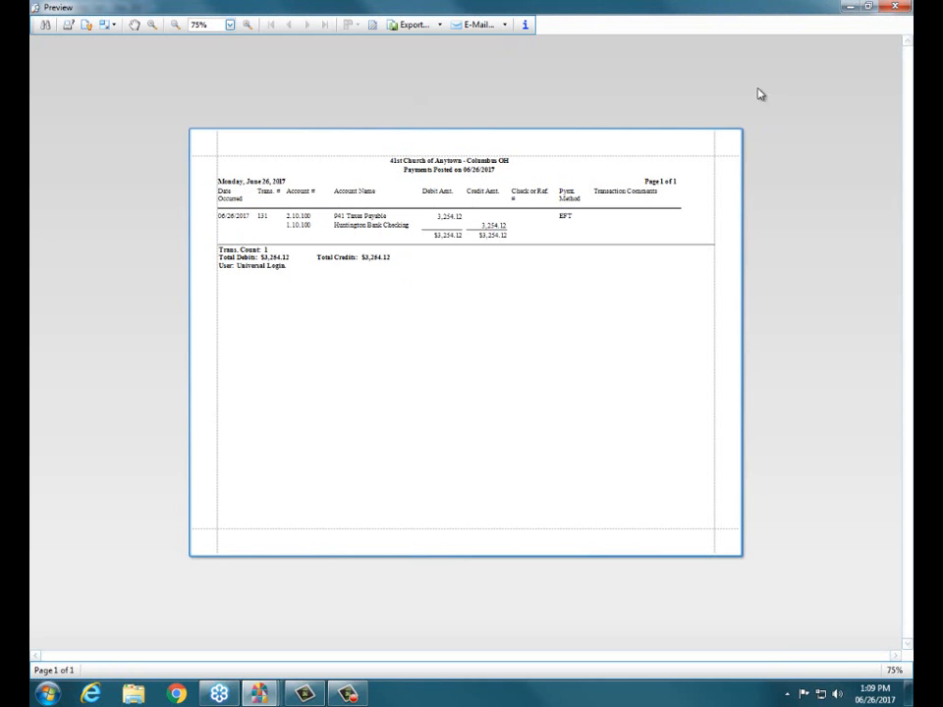
{"action": "left_click", "coordinate": [894, 9]}
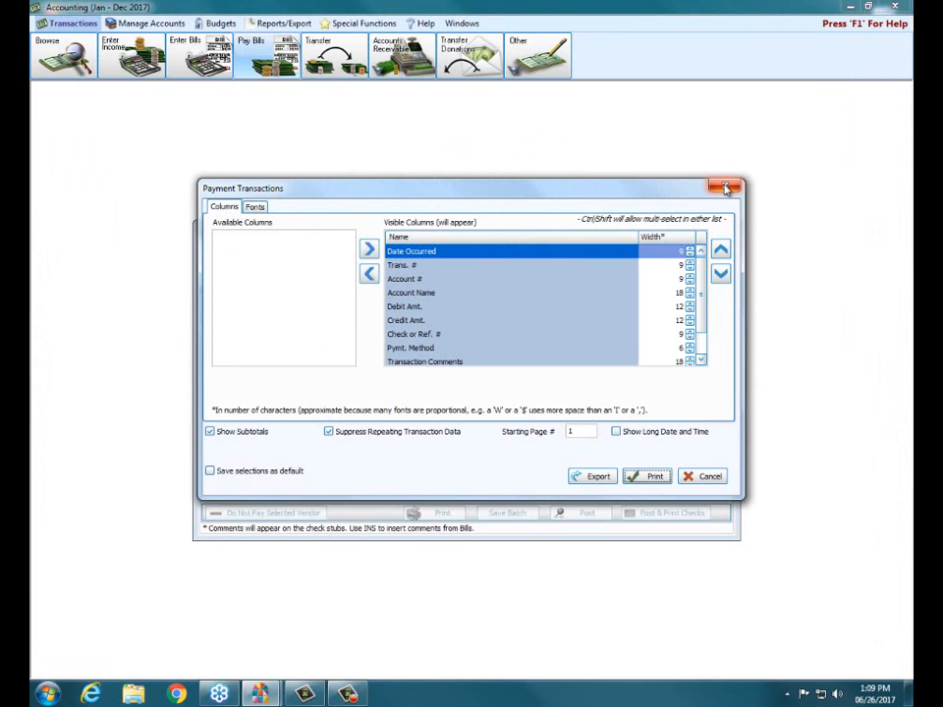
{"action": "left_click", "coordinate": [725, 188]}
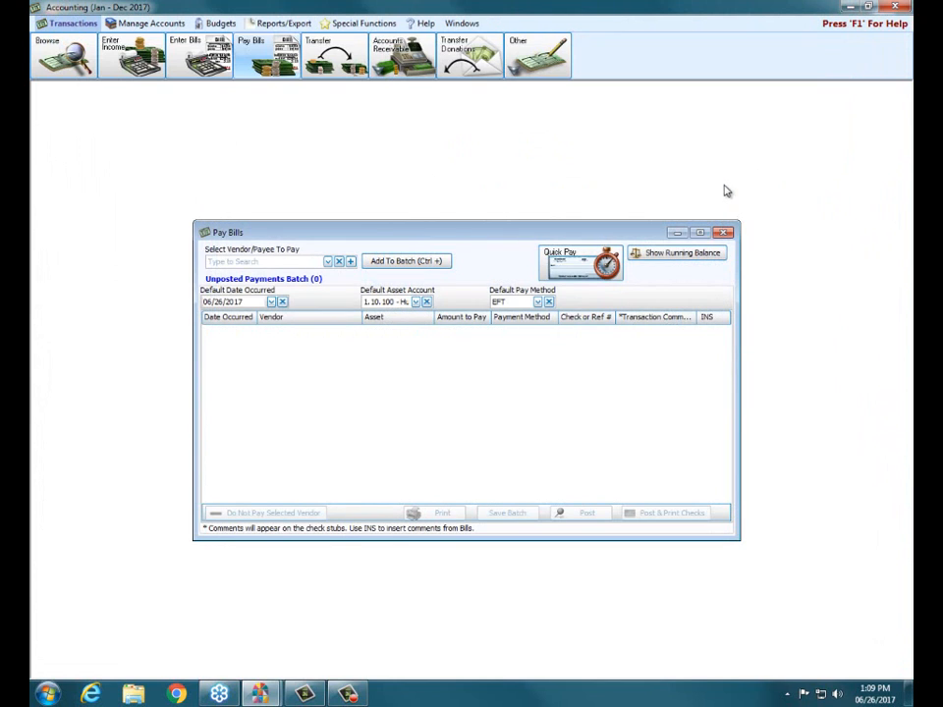
Review the details of the five sub-accounts under 2.30.000 Pass Through Accounts in the Chart of Accounts, and close the chart
{"action": "left_click", "coordinate": [724, 232]}
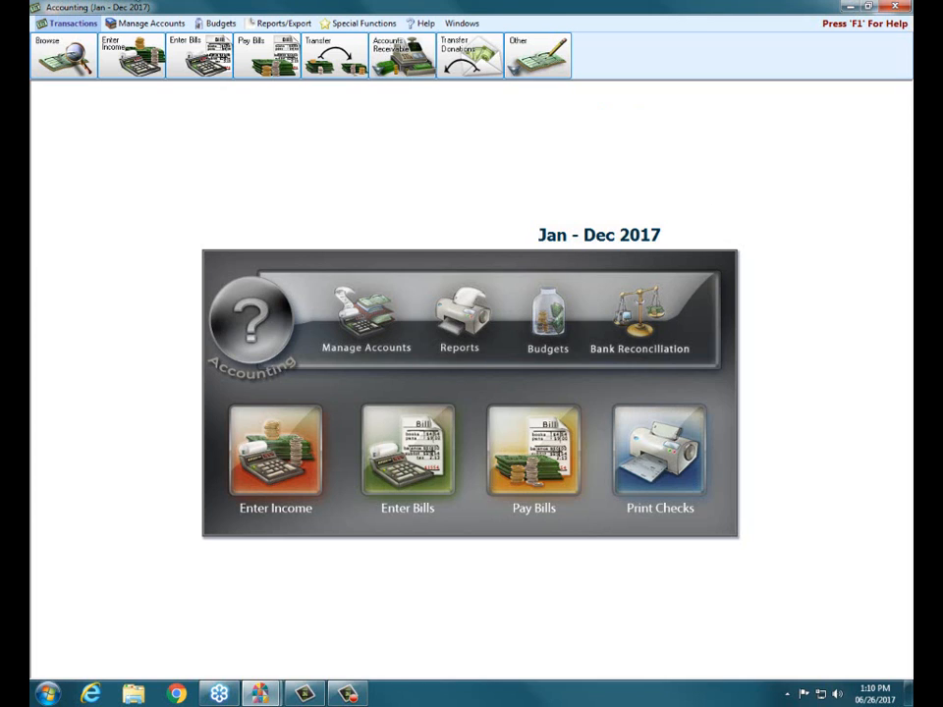
{"action": "left_click", "coordinate": [108, 22]}
{"action": "left_click", "coordinate": [57, 54]}
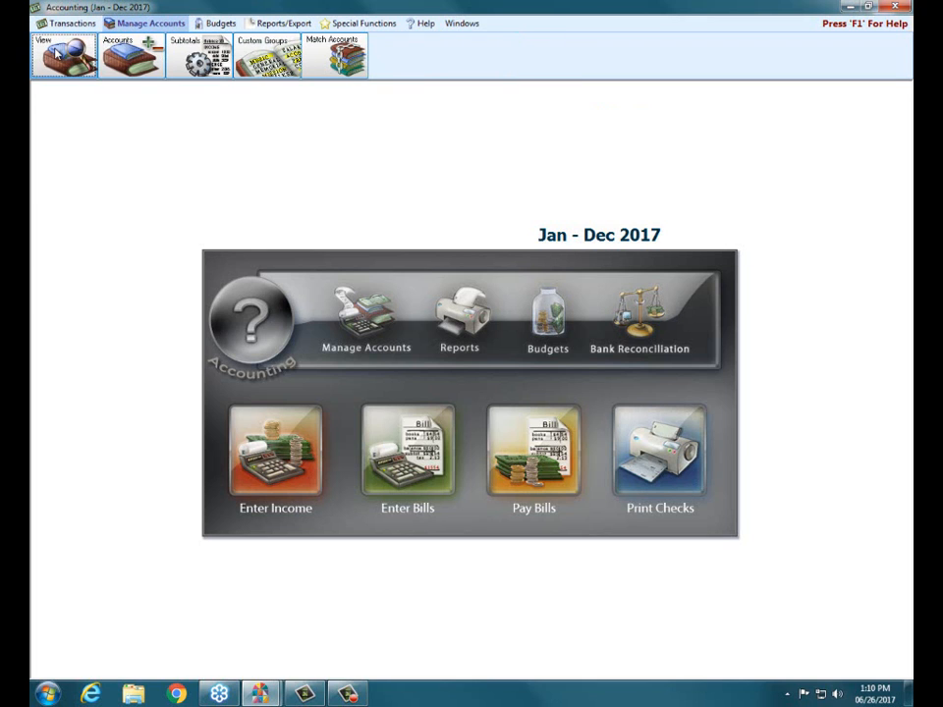
{"action": "left_click", "coordinate": [756, 168]}
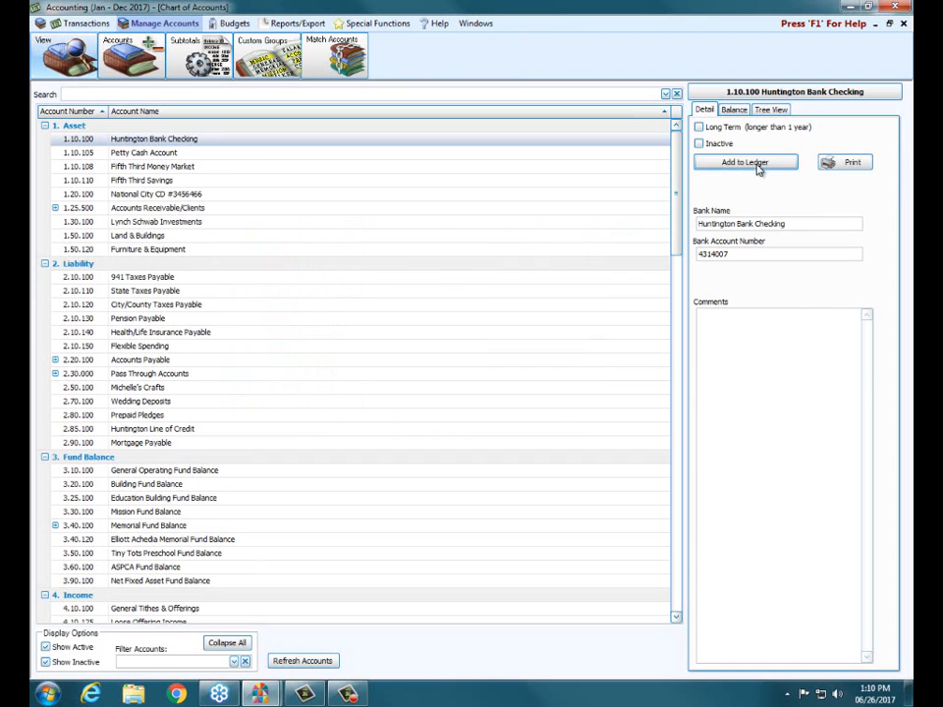
{"action": "left_click", "coordinate": [55, 374]}
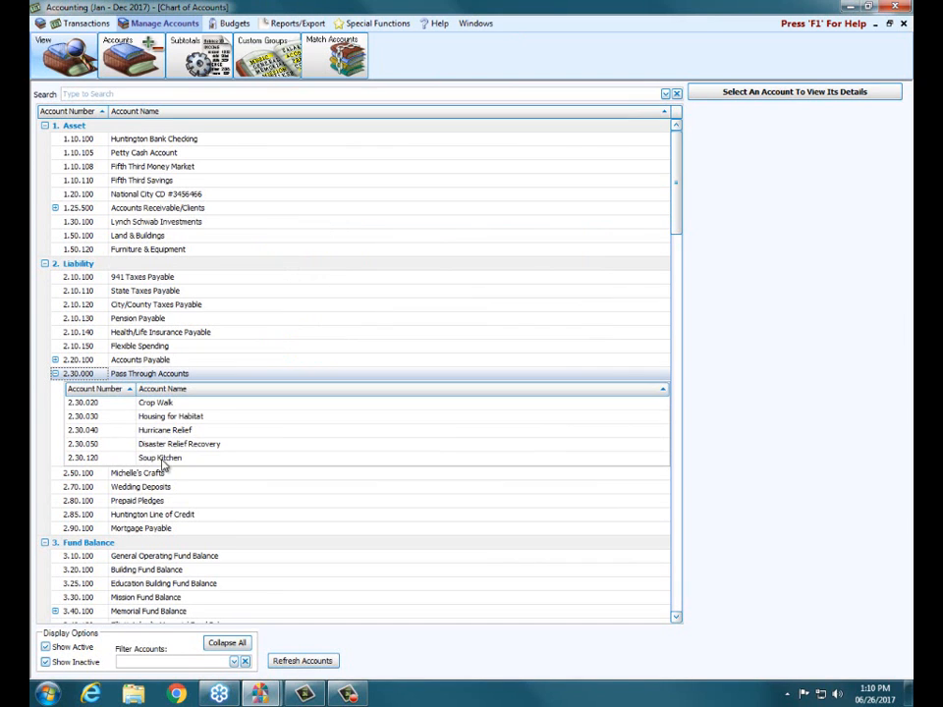
{"action": "left_click", "coordinate": [153, 403]}
{"action": "left_click", "coordinate": [164, 417]}
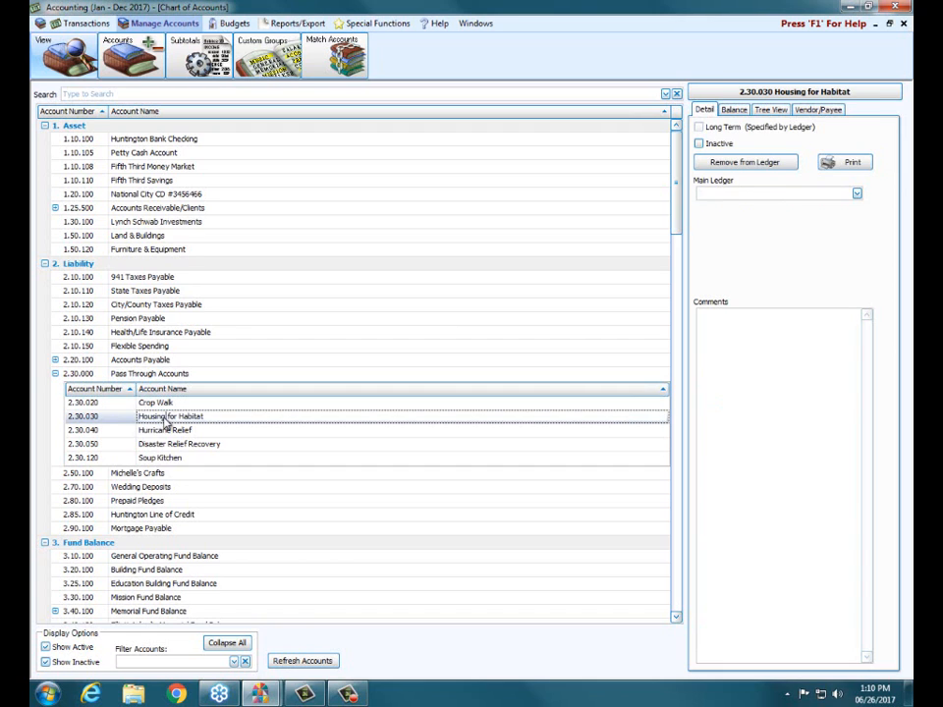
{"action": "left_click", "coordinate": [167, 432]}
{"action": "left_click", "coordinate": [175, 445]}
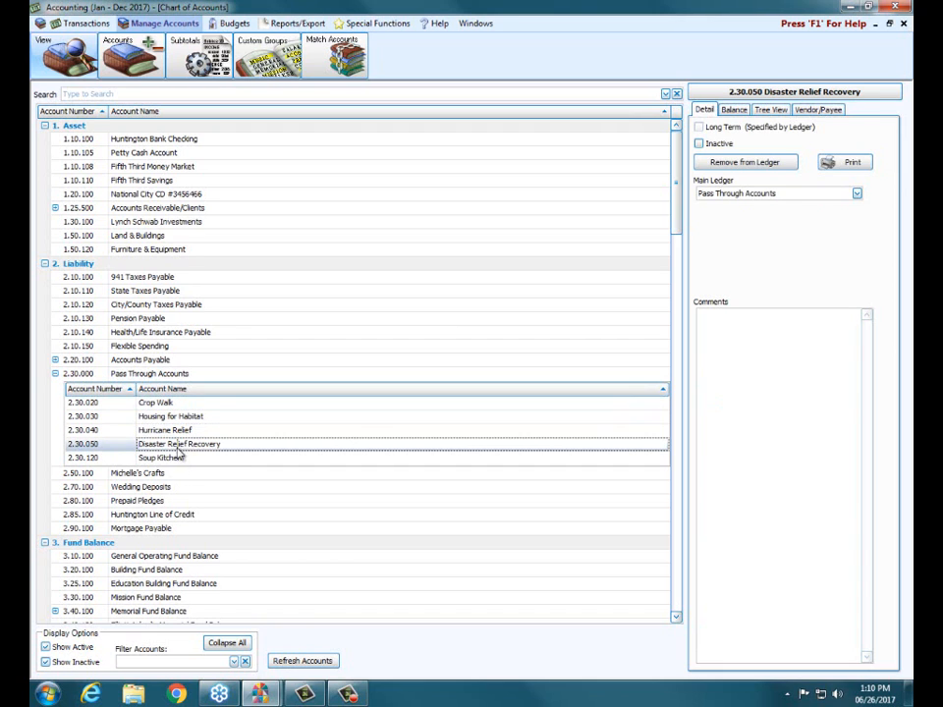
{"action": "left_click", "coordinate": [193, 458]}
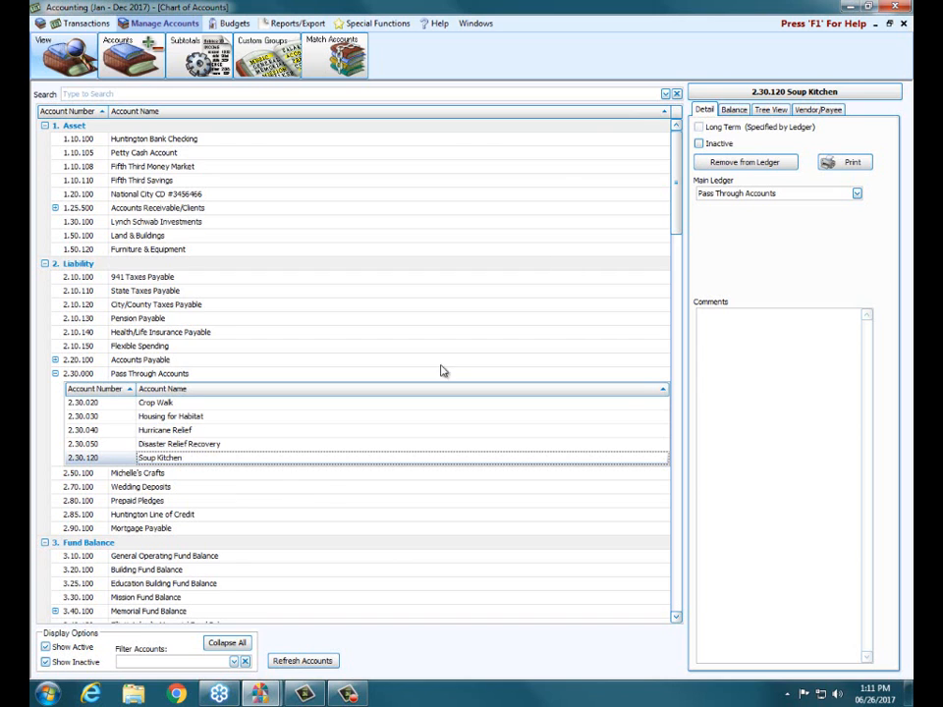
{"action": "left_click", "coordinate": [904, 25]}
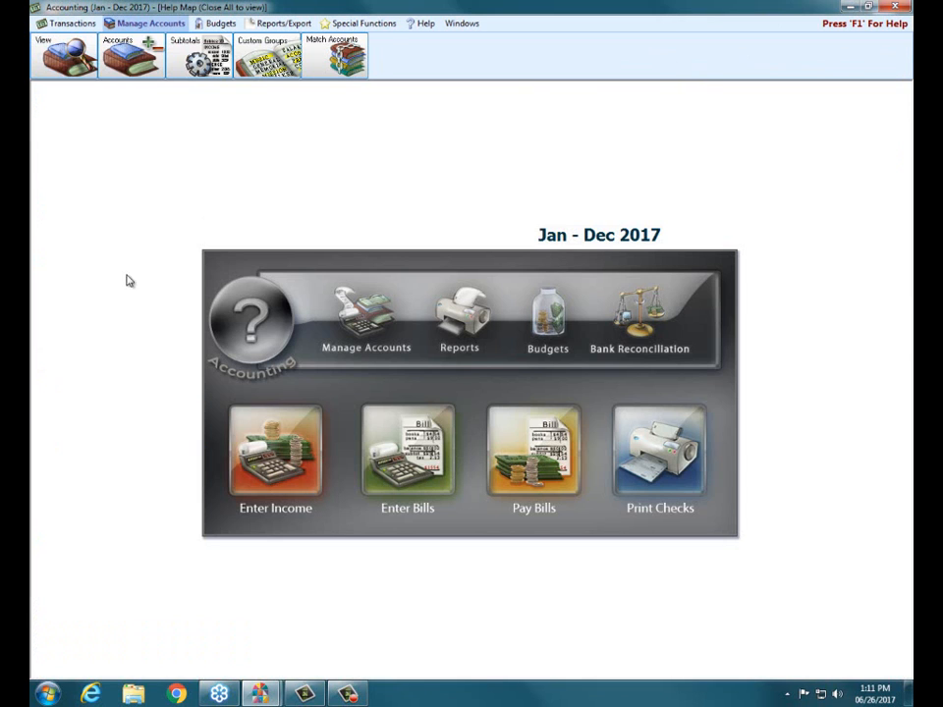
Use Quick Pay in Pay Bills to view vendors with a balance and create a payment for Crop Walk (2.30.020)
{"action": "left_click", "coordinate": [68, 23]}
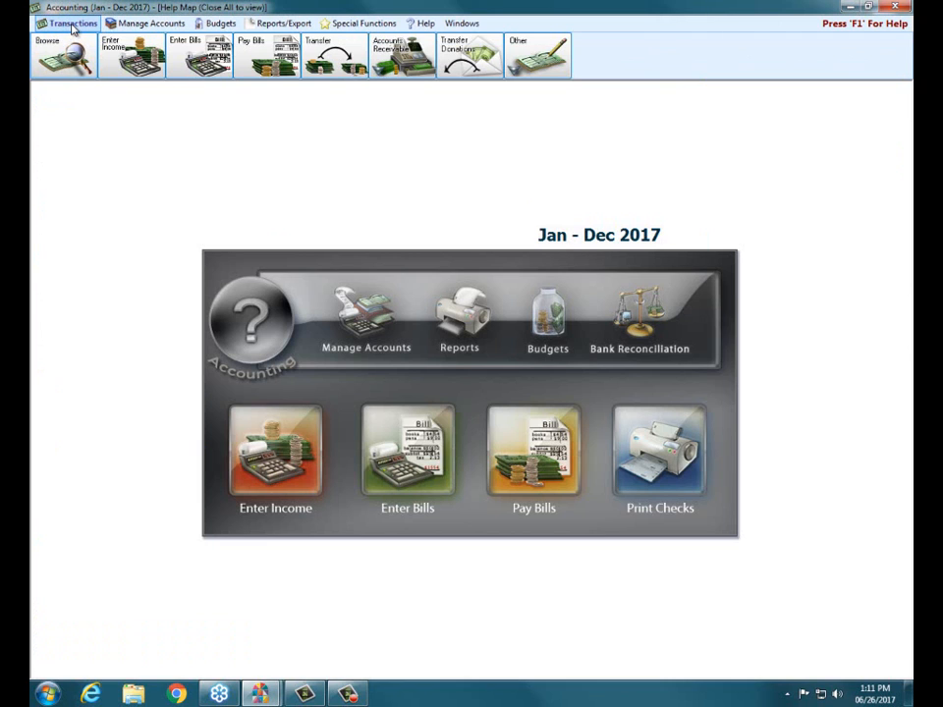
{"action": "left_click", "coordinate": [260, 71]}
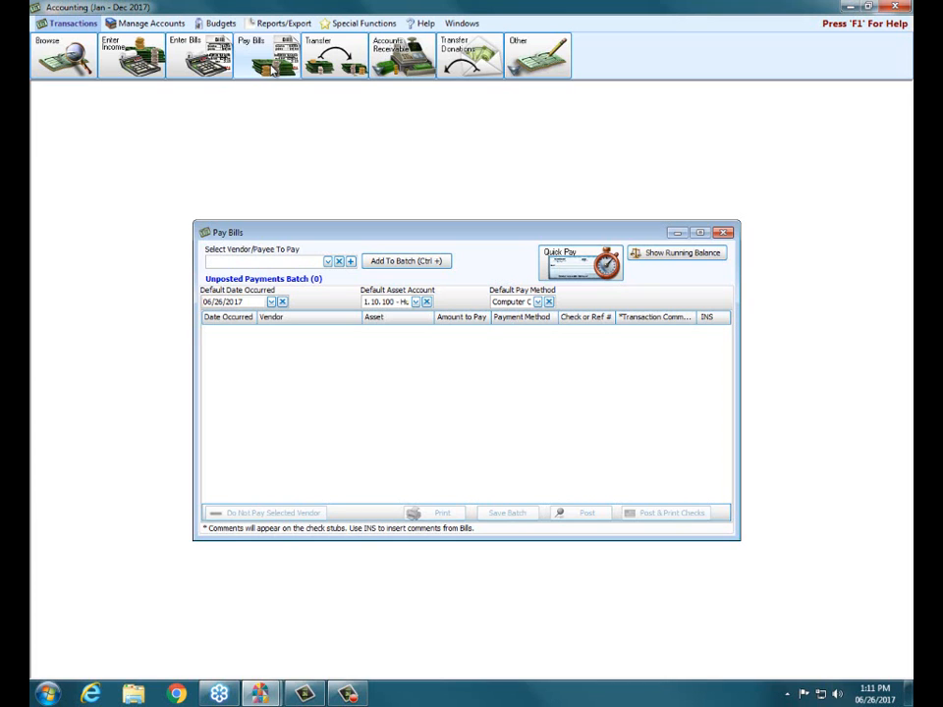
{"action": "left_click", "coordinate": [559, 276]}
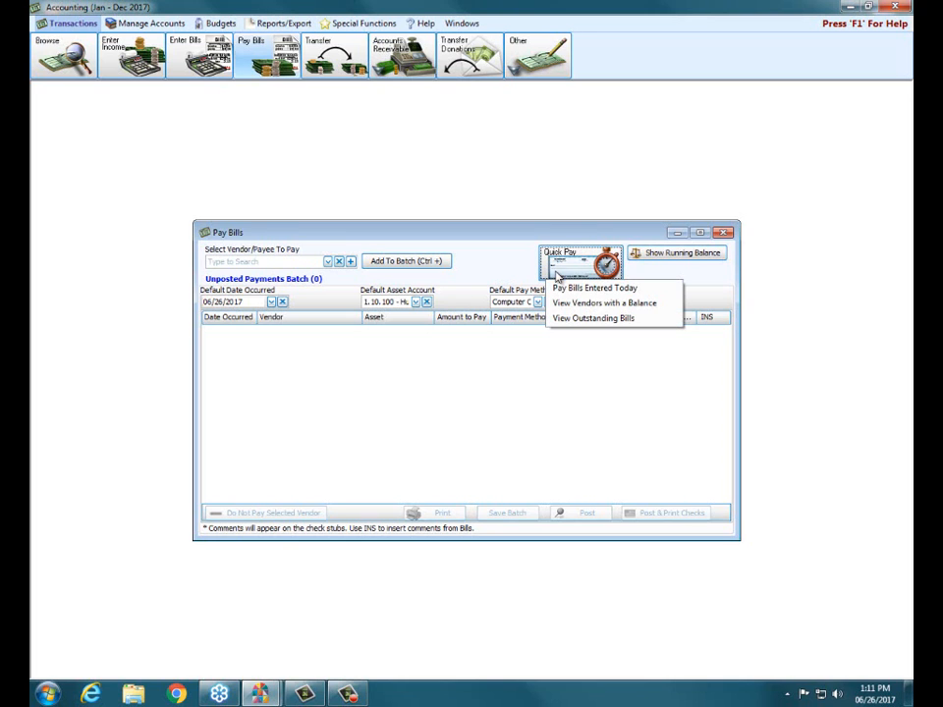
{"action": "left_click", "coordinate": [568, 304]}
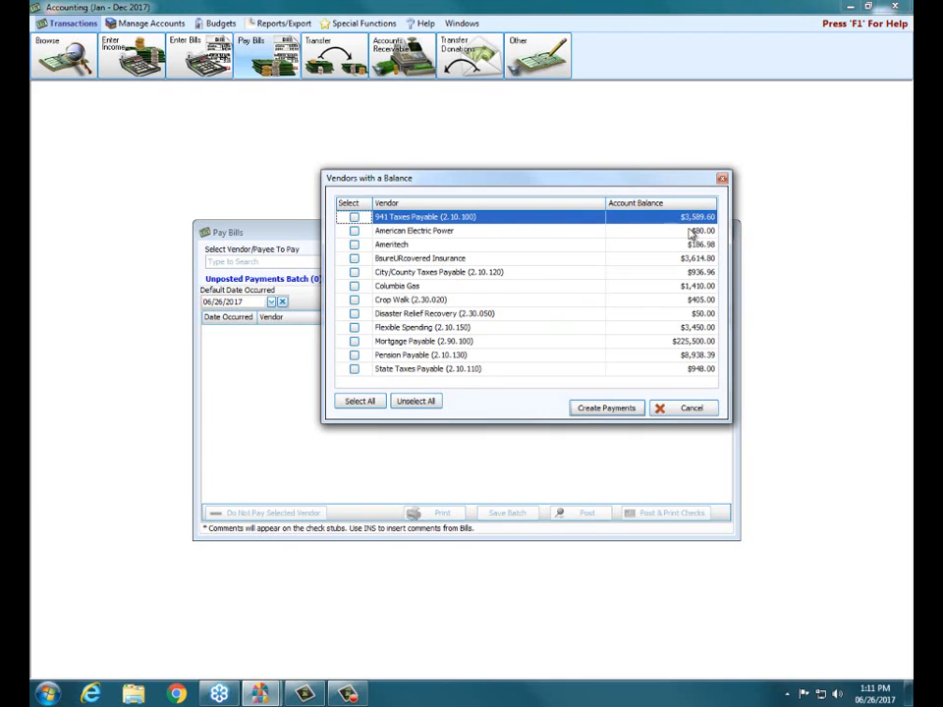
{"action": "left_click", "coordinate": [356, 300]}
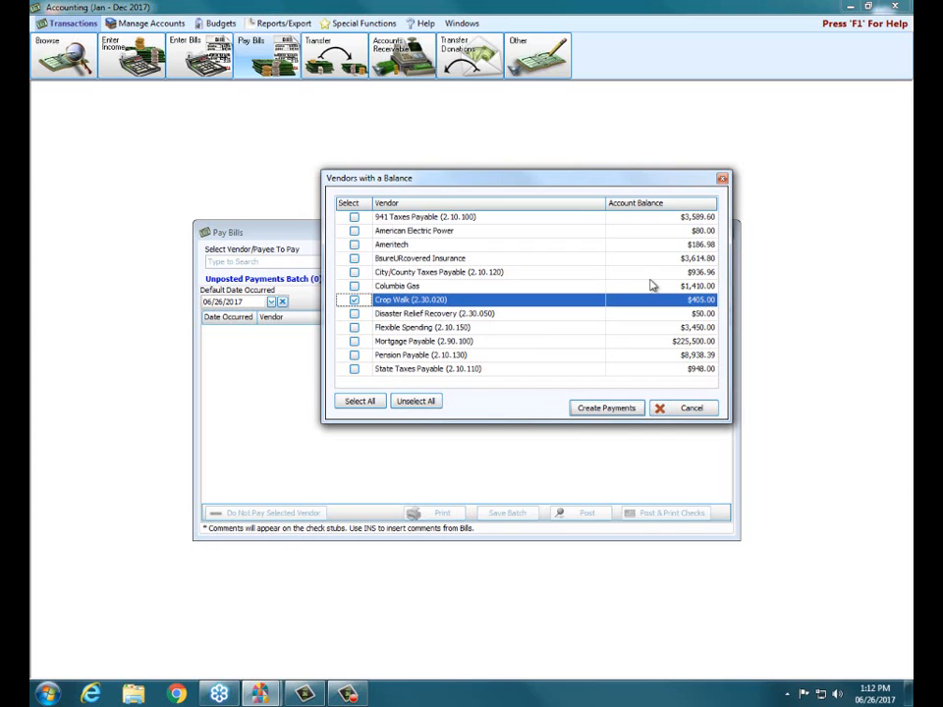
{"action": "left_click", "coordinate": [608, 409]}
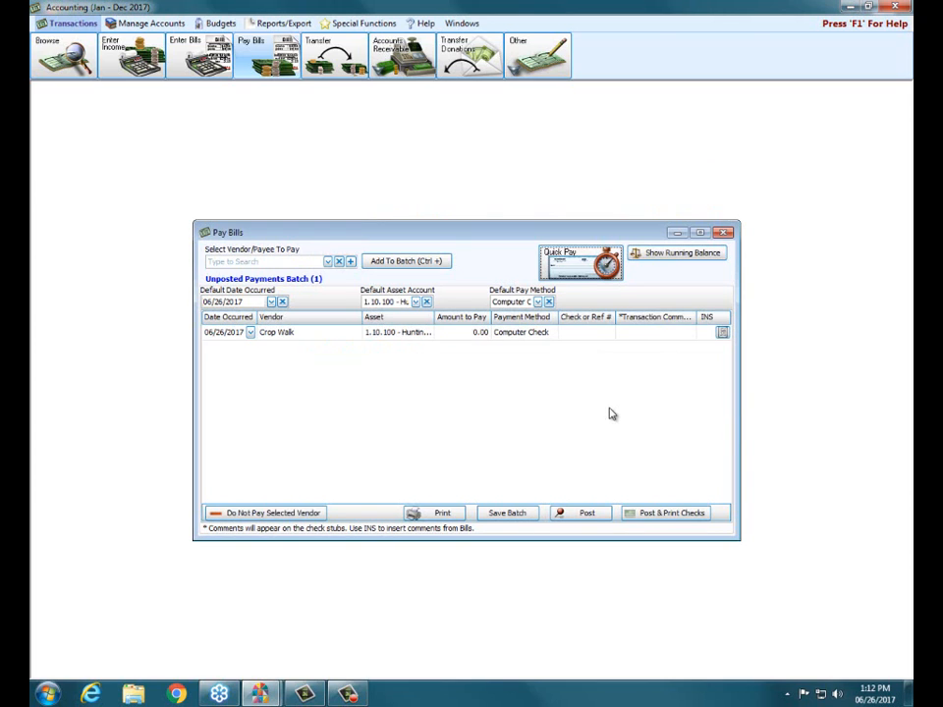
Set the Crop Walk payment's amount to 405.00 and check the default asset account and pay method choices, keeping Computer Check
{"action": "left_click", "coordinate": [475, 333]}
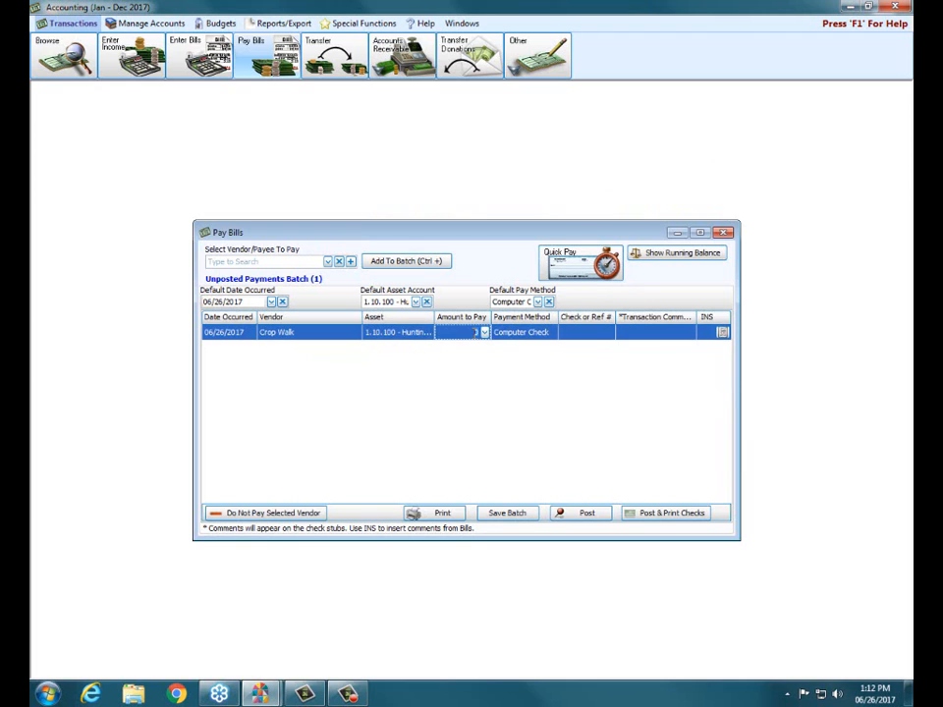
{"action": "type", "text": "405"}
{"action": "left_click", "coordinate": [416, 303]}
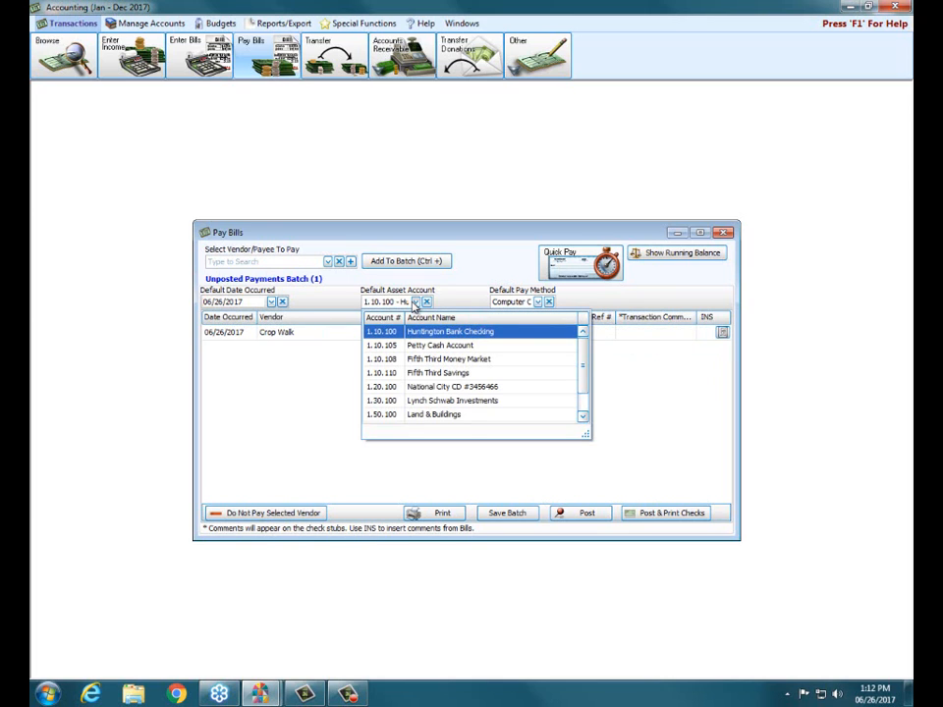
{"action": "left_click", "coordinate": [538, 303]}
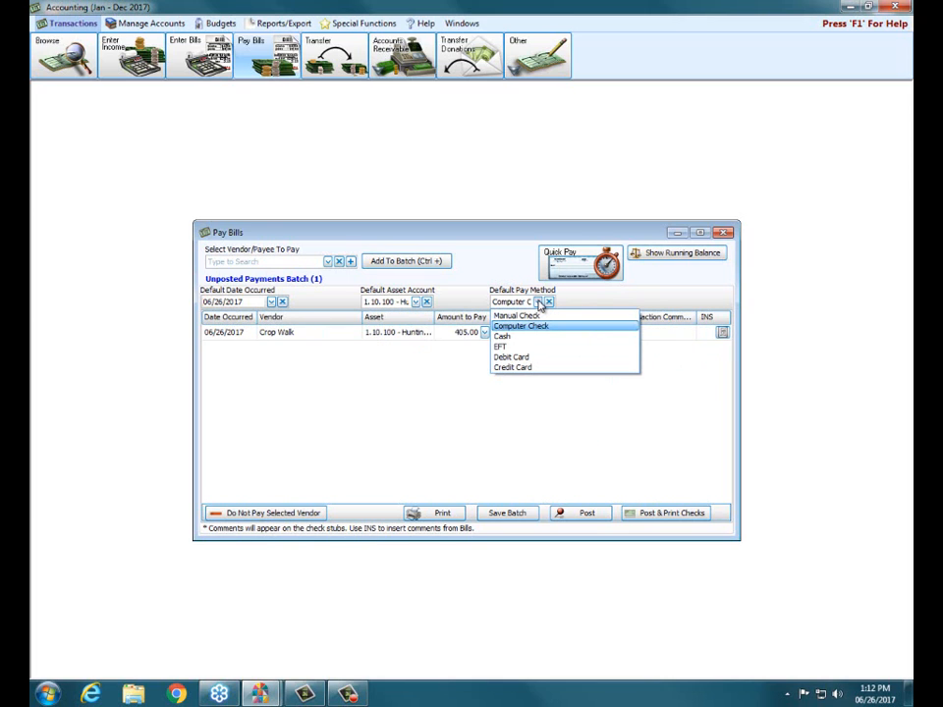
{"action": "left_click", "coordinate": [538, 304]}
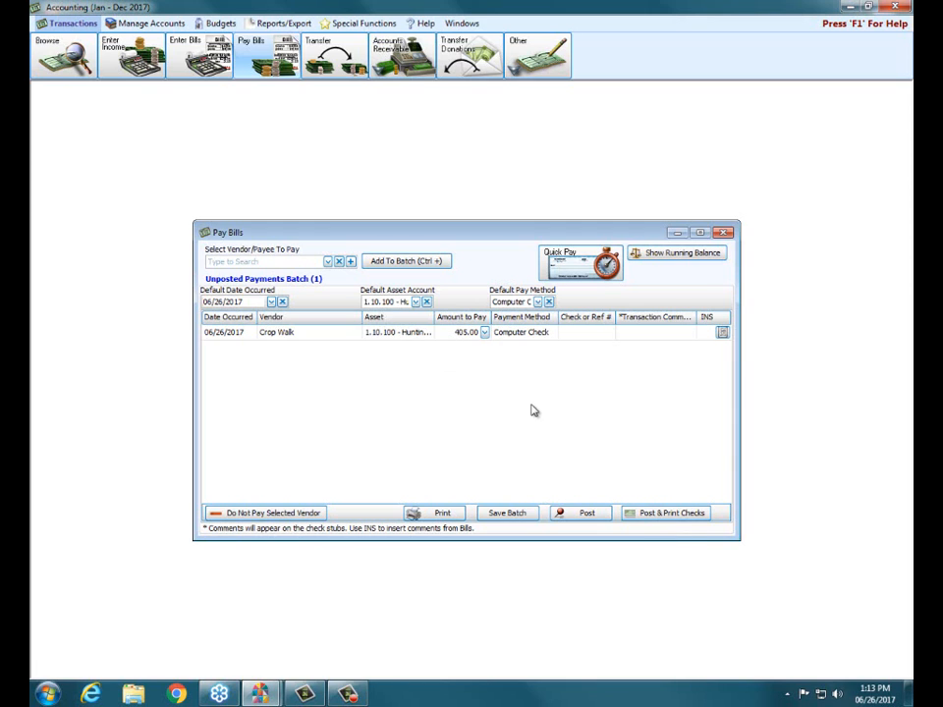
Post the Crop Walk payment with check printing, decline the transaction printout, and cancel printing the check
{"action": "left_click", "coordinate": [653, 517]}
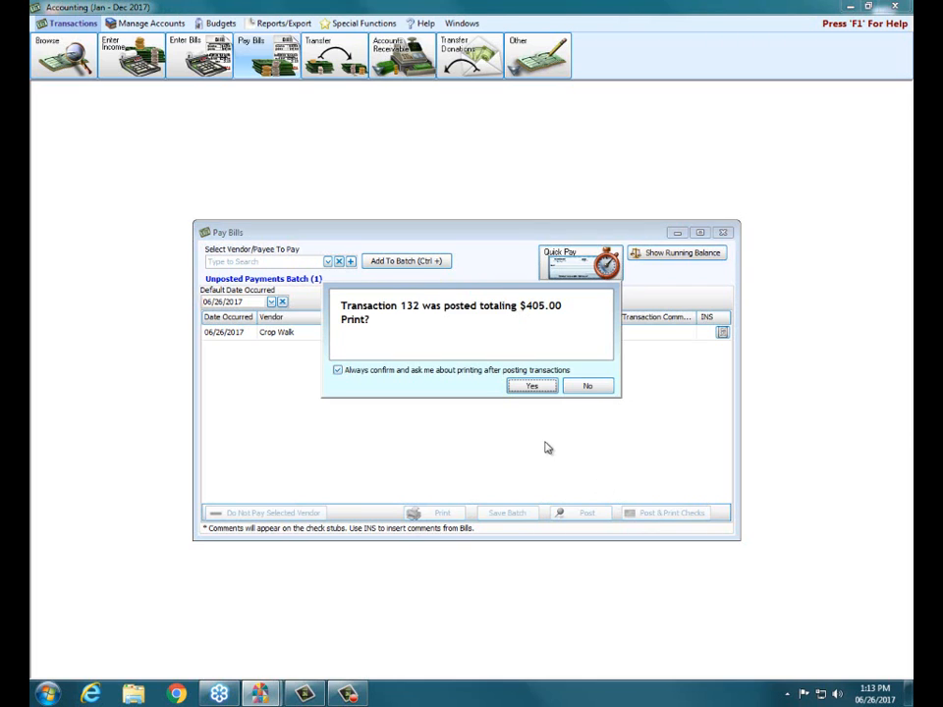
{"action": "left_click", "coordinate": [596, 389]}
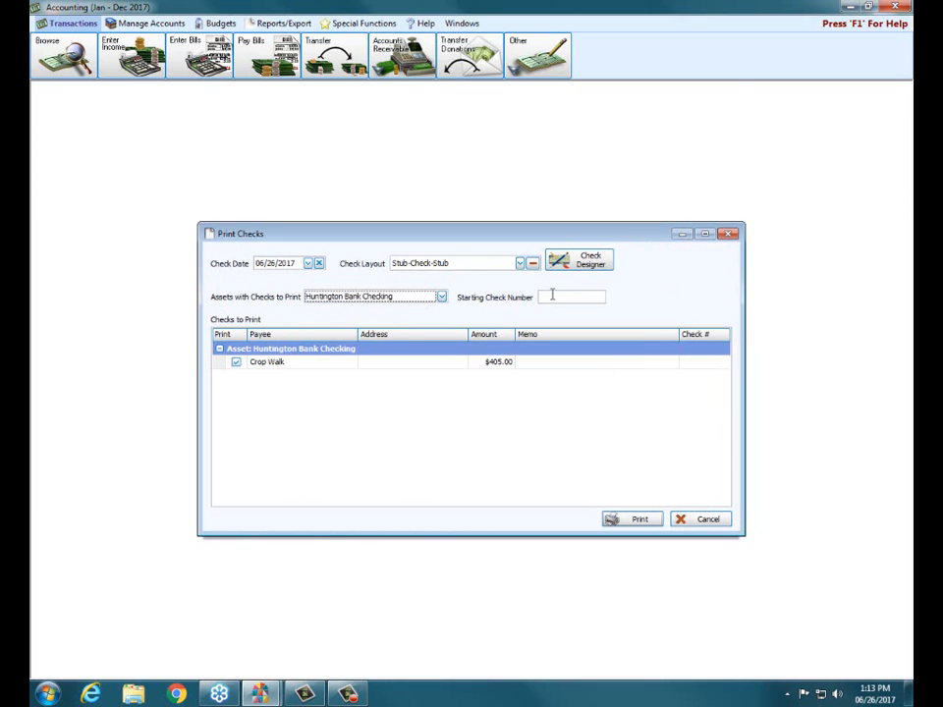
{"action": "left_click", "coordinate": [718, 522]}
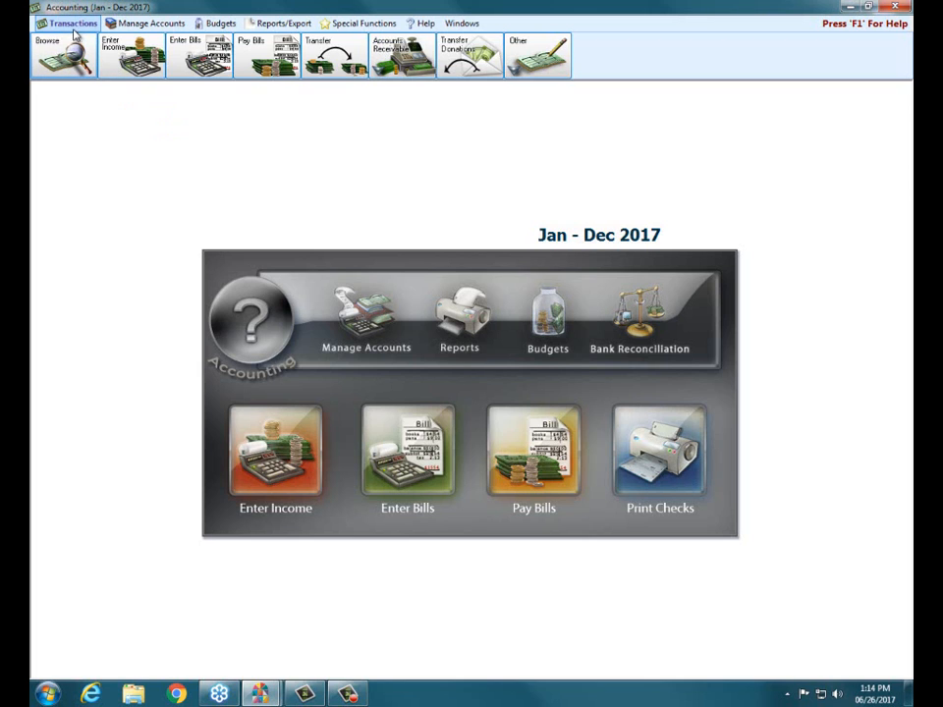
Review the vendors with a balance through Quick Pay, cancel without creating payments, and close Pay Bills
{"action": "left_click", "coordinate": [291, 45]}
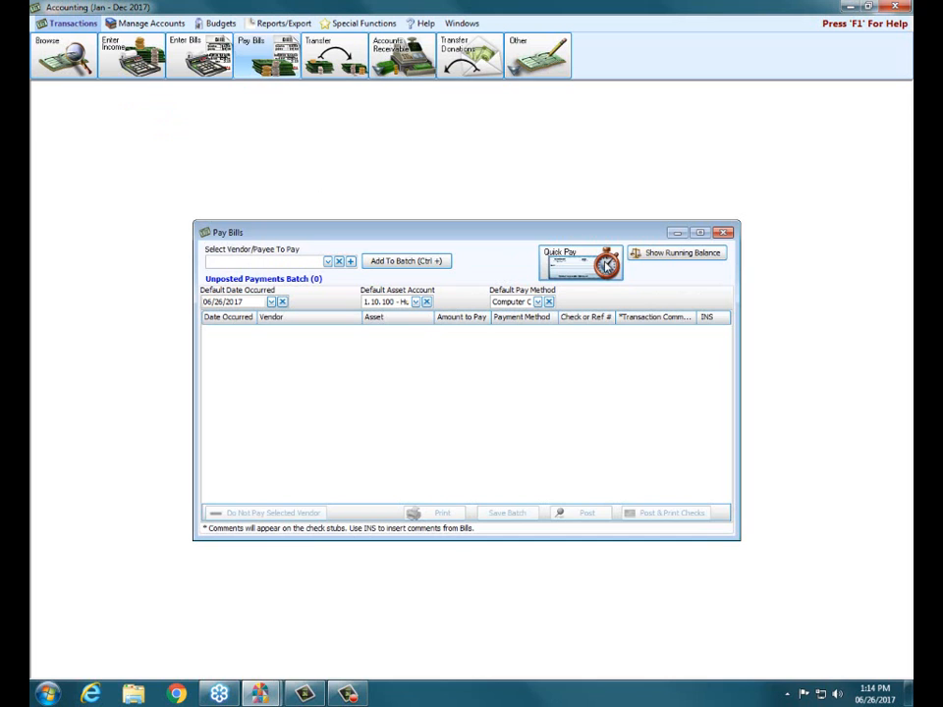
{"action": "left_click", "coordinate": [580, 263]}
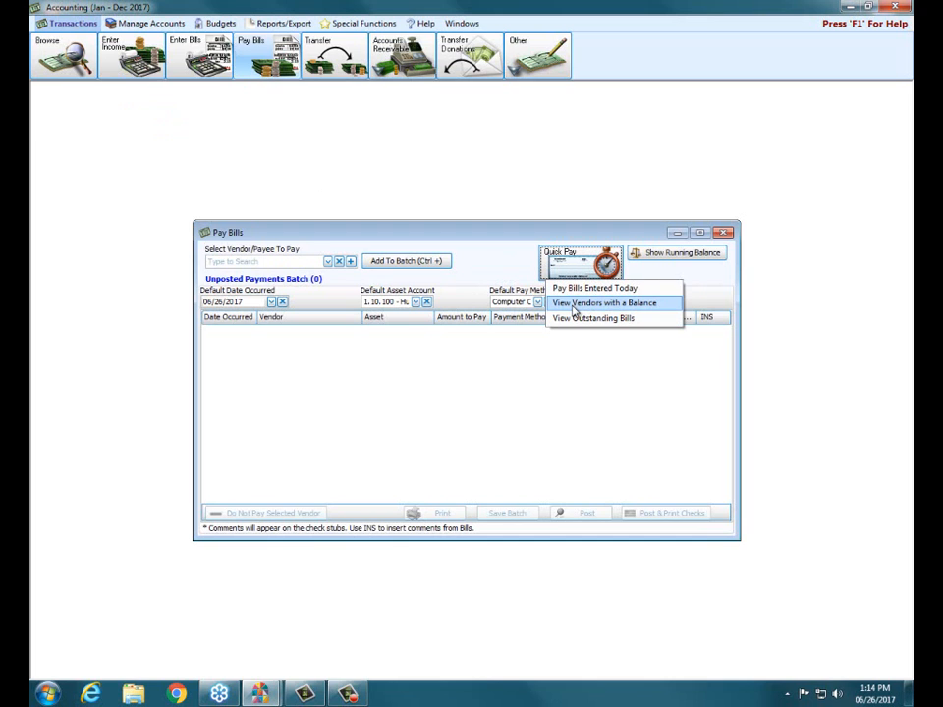
{"action": "left_click", "coordinate": [576, 305]}
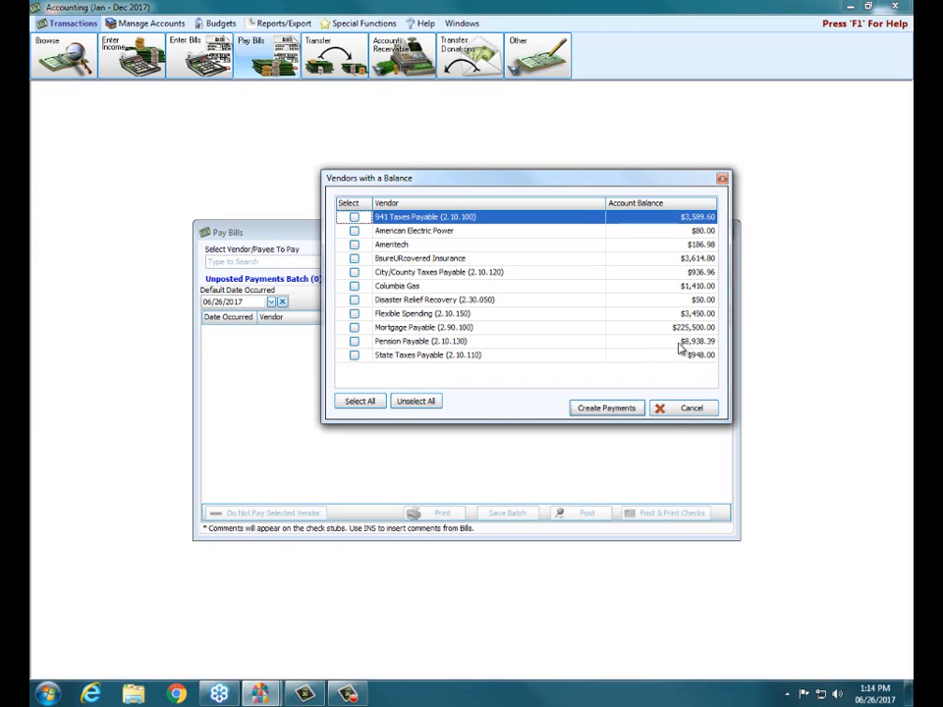
{"action": "left_click", "coordinate": [692, 408]}
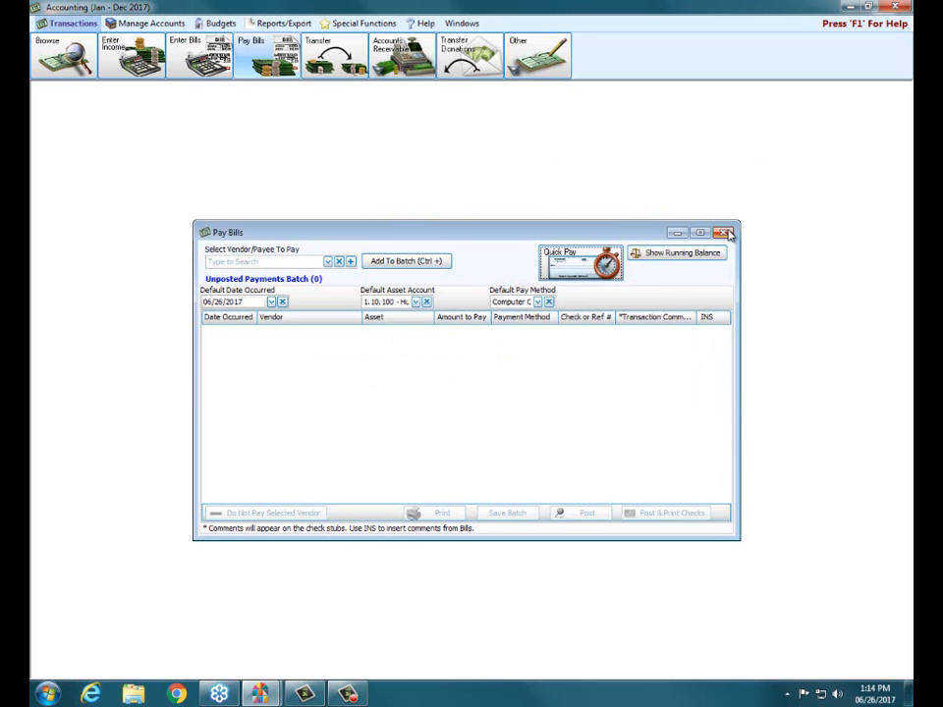
{"action": "left_click", "coordinate": [725, 232]}
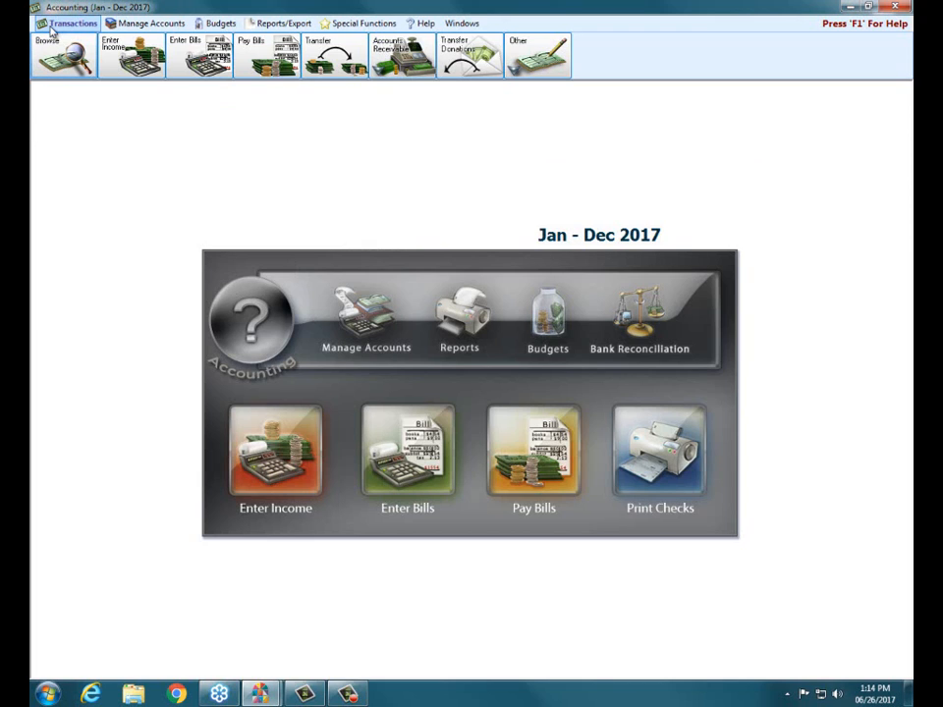
Start a new bill for the General Board of Pensions, the payee of liability account 2.10.130 Pension Payable
{"action": "left_click", "coordinate": [171, 42]}
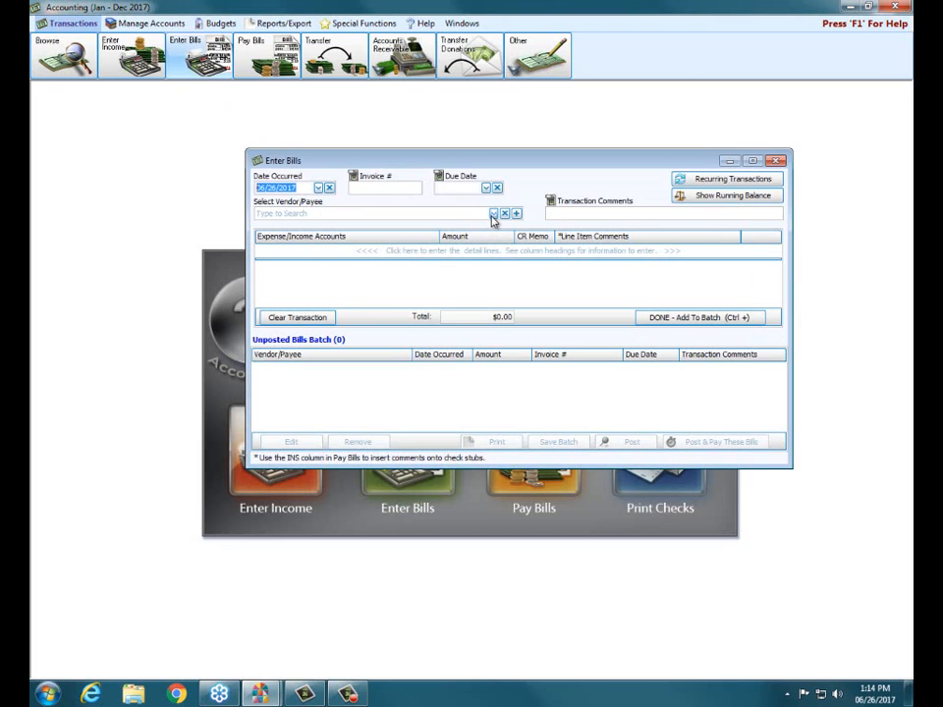
{"action": "left_click", "coordinate": [427, 215]}
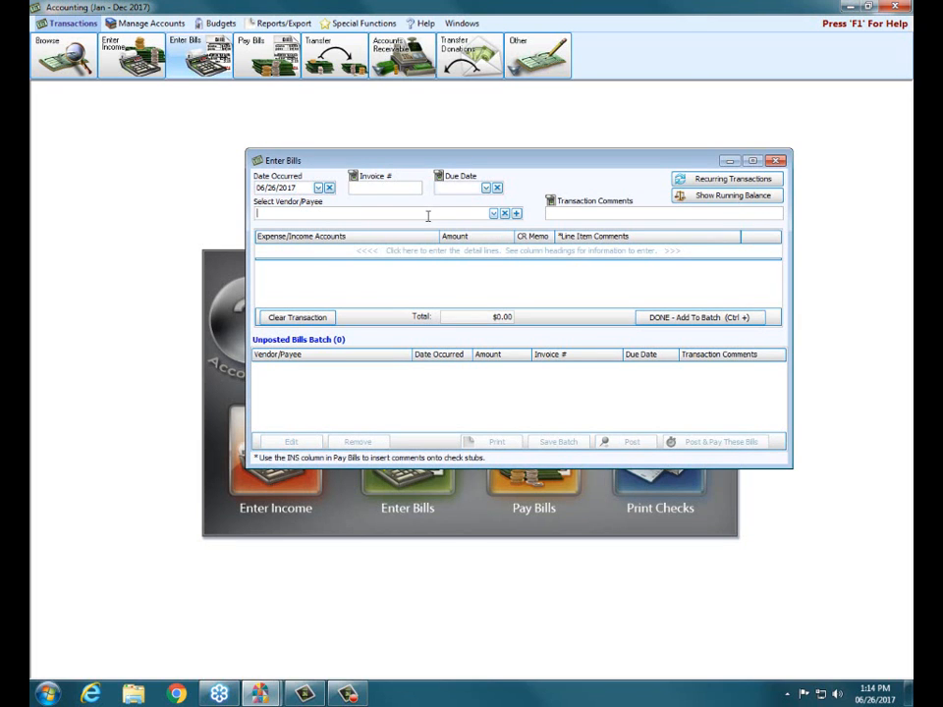
{"action": "type", "text": "pension"}
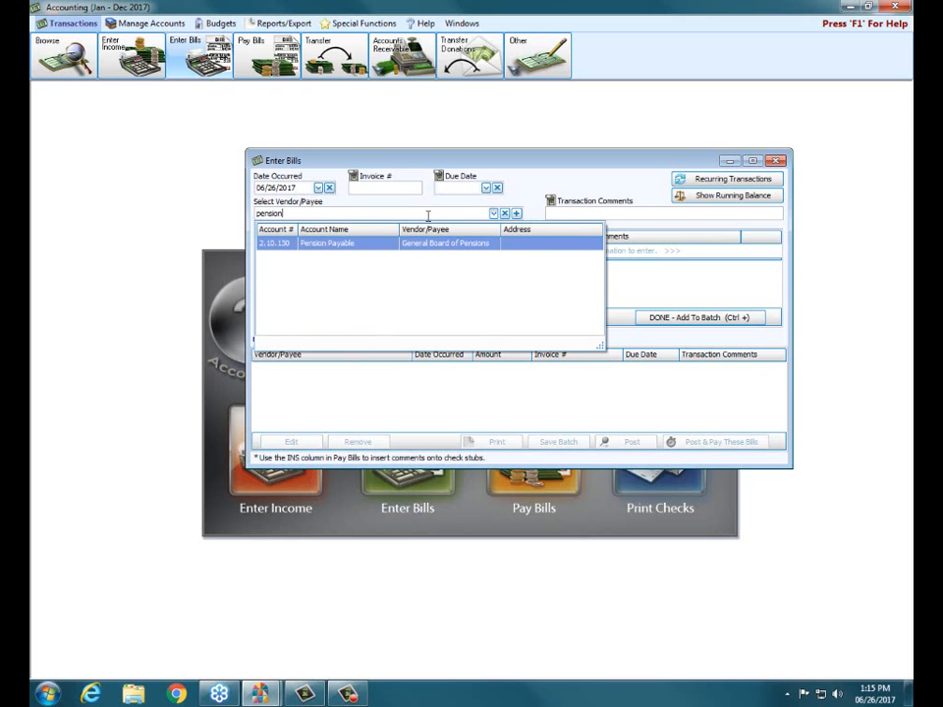
{"action": "left_click", "coordinate": [381, 243]}
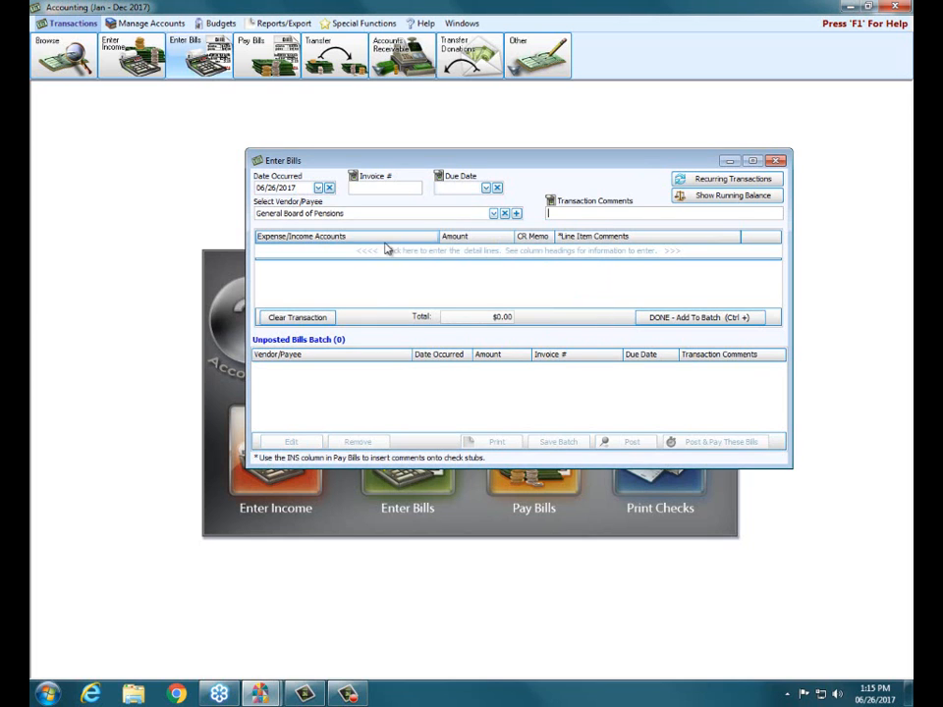
Add a bill detail line for expense account 5.10.125 Sr Minister Pension with an amount of 650
{"action": "left_click", "coordinate": [381, 251]}
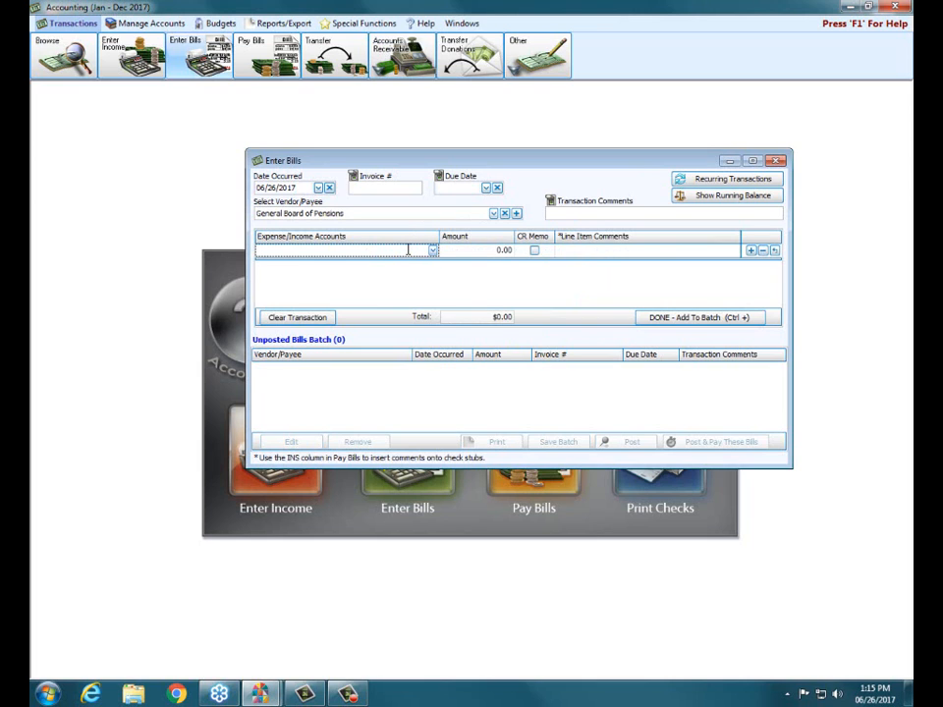
{"action": "type", "text": "pen"}
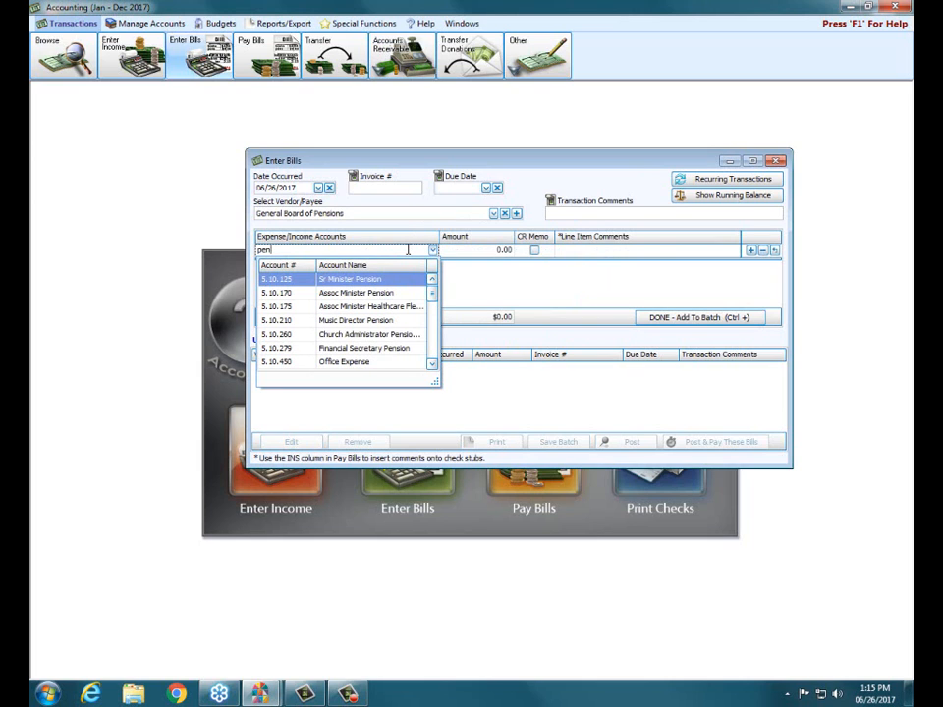
{"action": "left_click", "coordinate": [320, 283]}
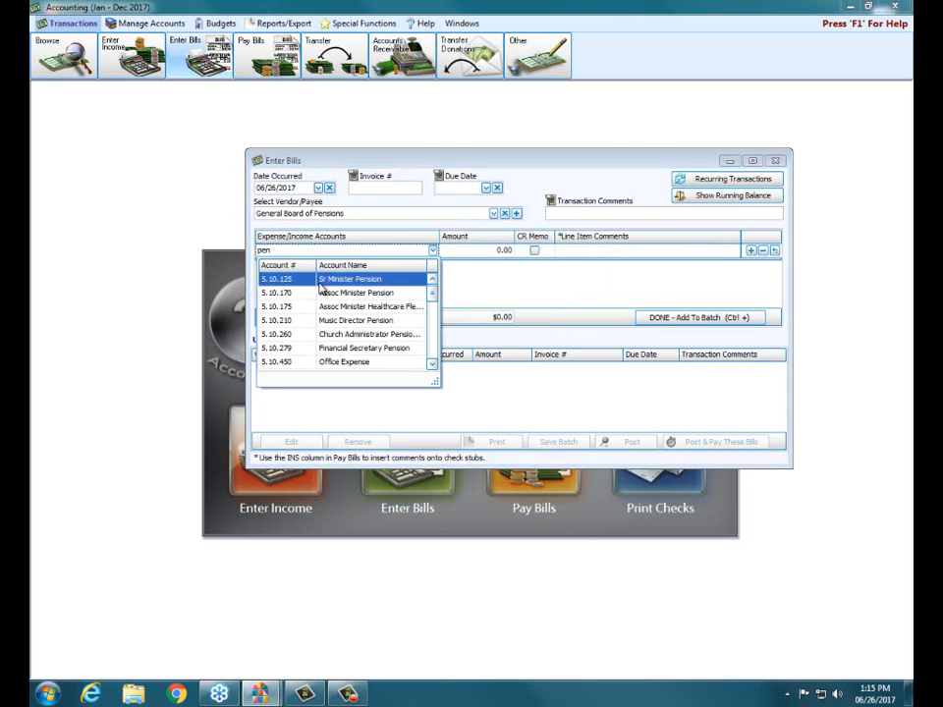
{"action": "left_click", "coordinate": [320, 283]}
{"action": "left_click", "coordinate": [492, 252]}
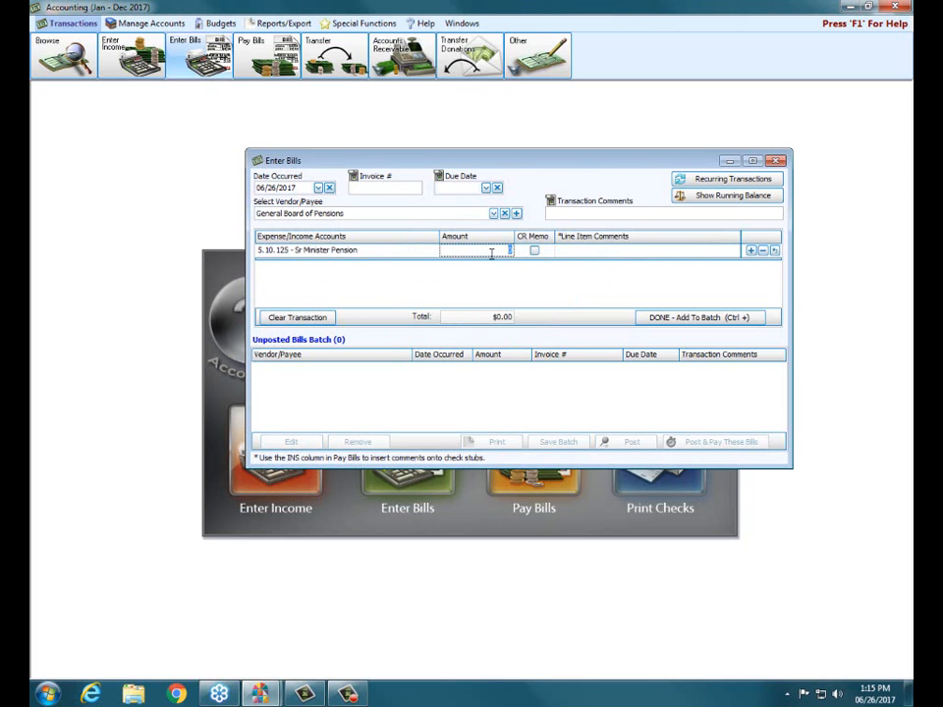
{"action": "type", "text": "650."}
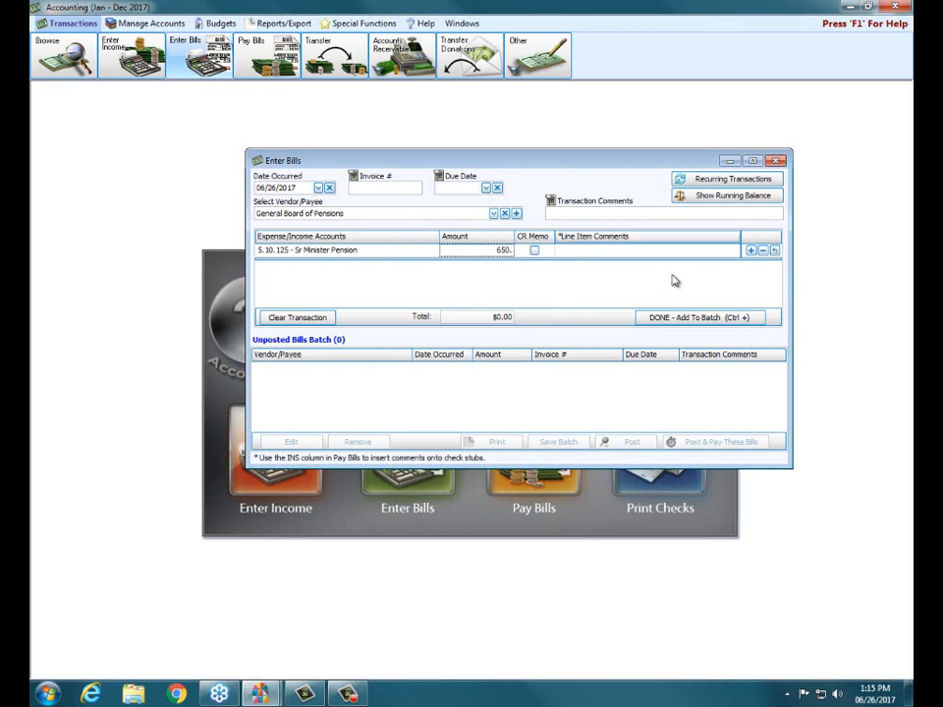
Add the General Board of Pensions bill to the batch, post it without a transaction printout, and close Enter Bills
{"action": "left_click", "coordinate": [683, 319]}
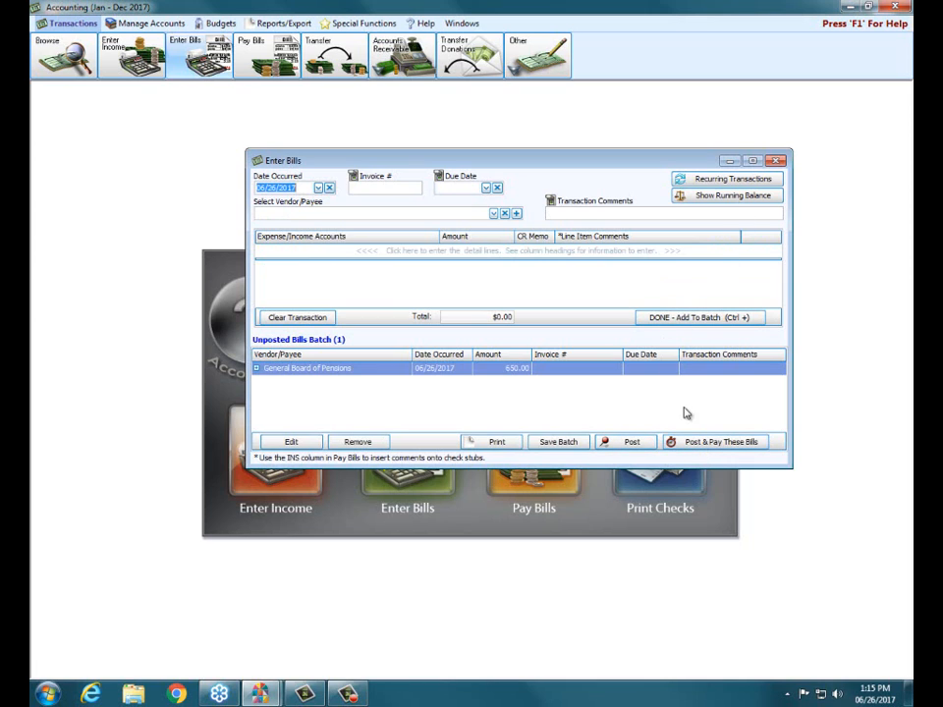
{"action": "left_click", "coordinate": [639, 442]}
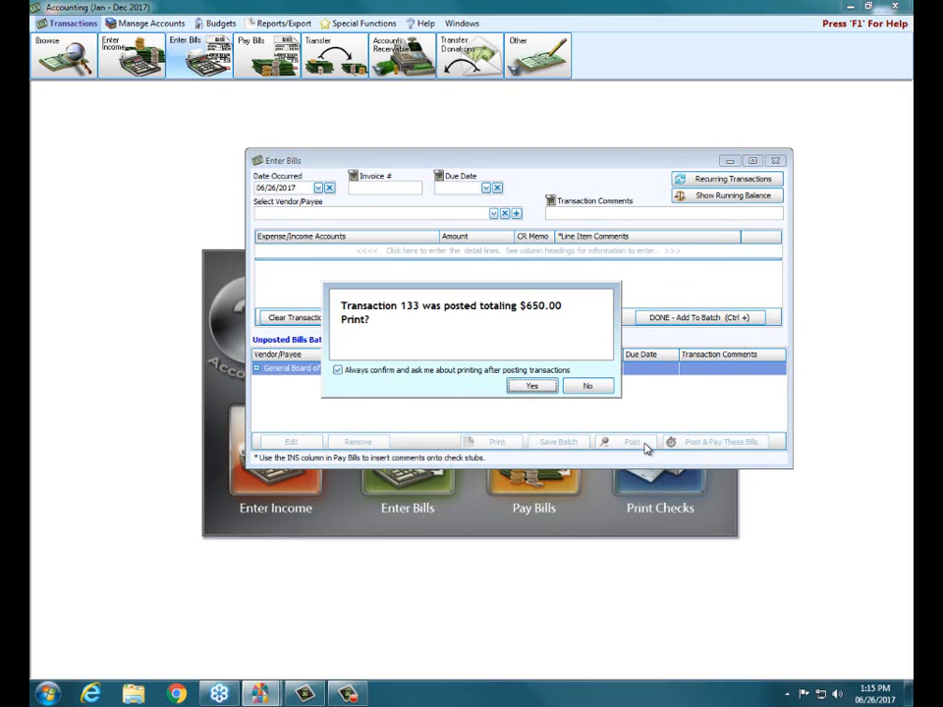
{"action": "left_click", "coordinate": [588, 386]}
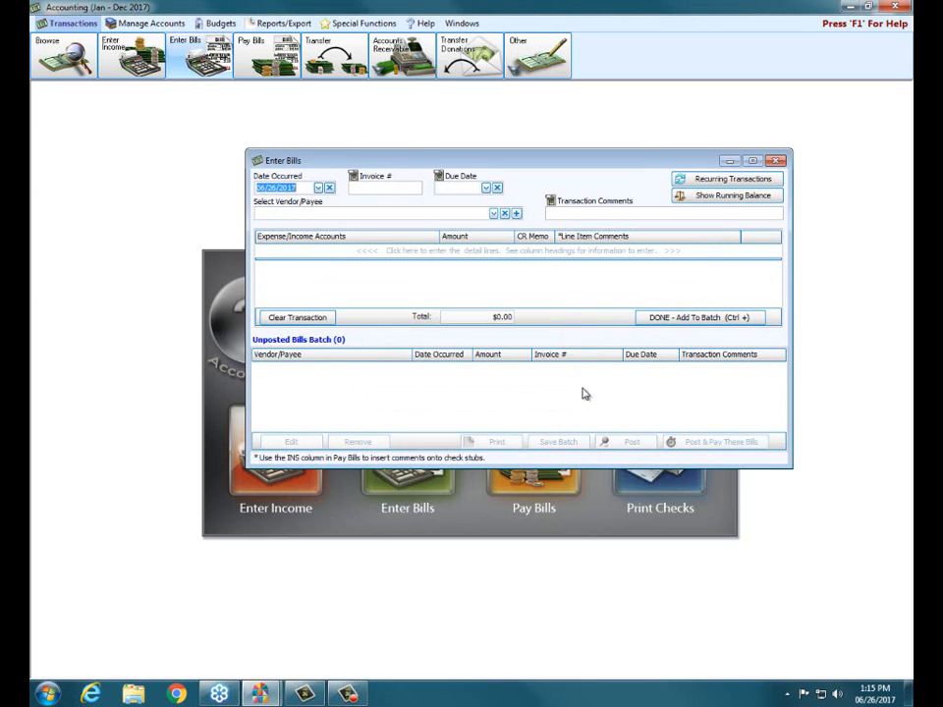
{"action": "left_click", "coordinate": [775, 160]}
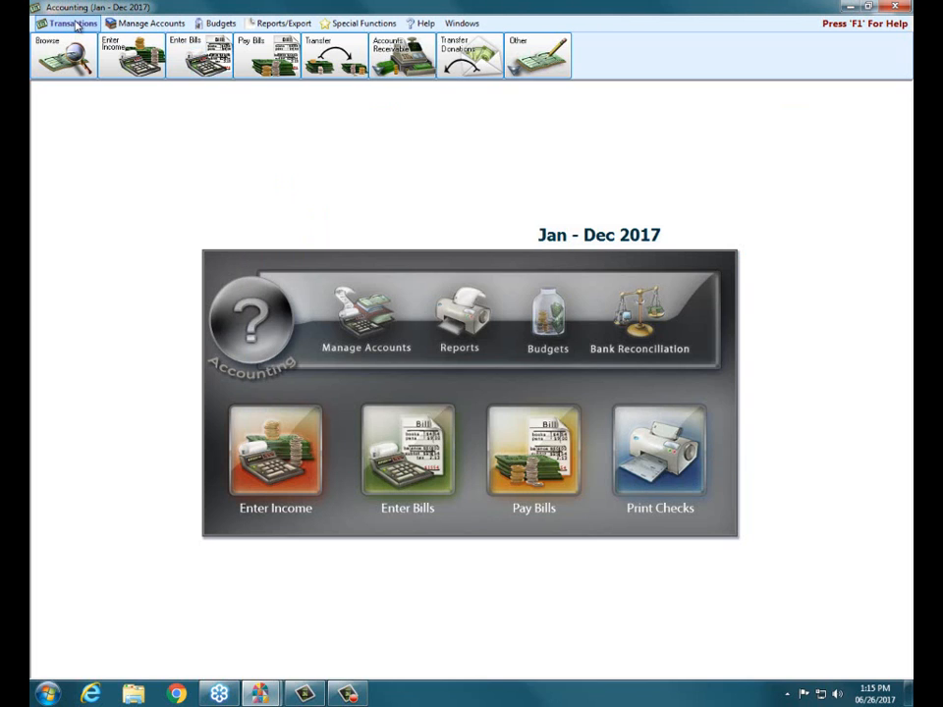
In Pay Bills, check Pension Payable among the vendors with a balance through Quick Pay, and cancel without creating payments
{"action": "left_click", "coordinate": [282, 56]}
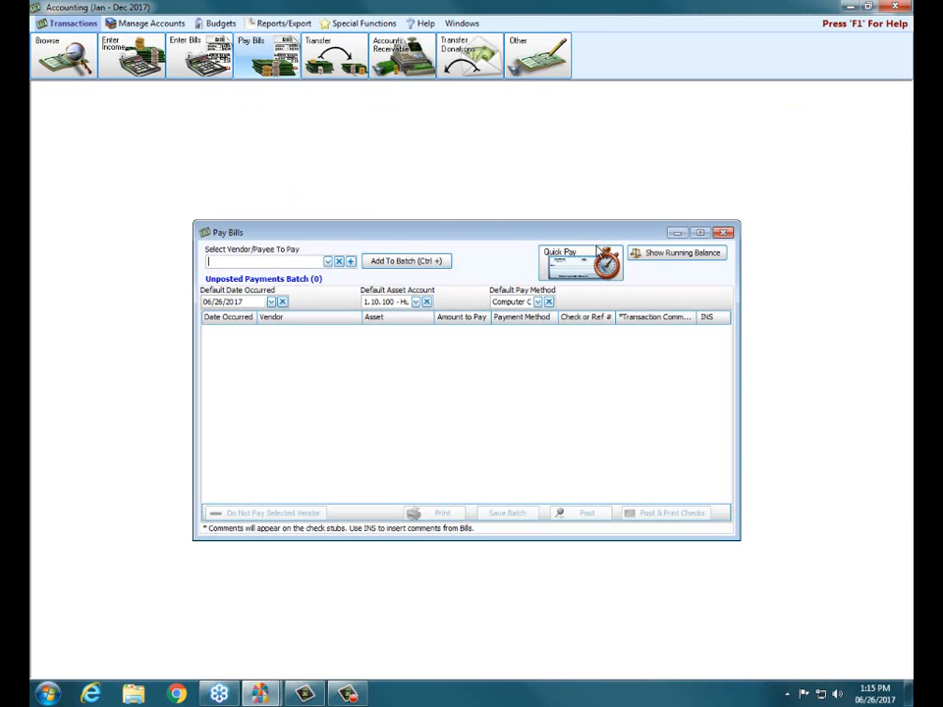
{"action": "left_click", "coordinate": [562, 257]}
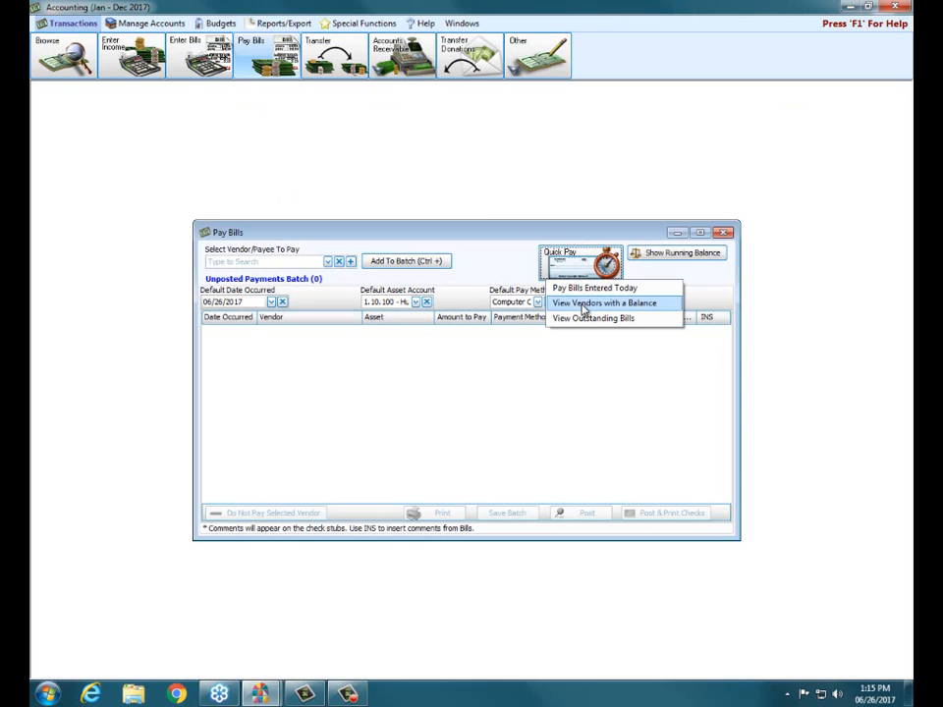
{"action": "left_click", "coordinate": [583, 304]}
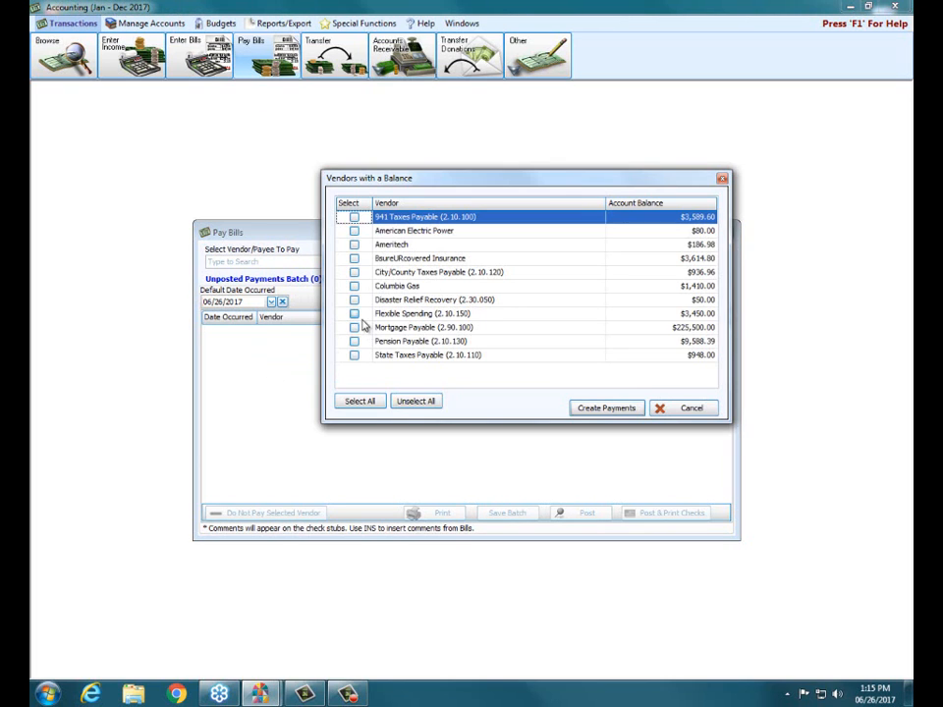
{"action": "left_click", "coordinate": [355, 341]}
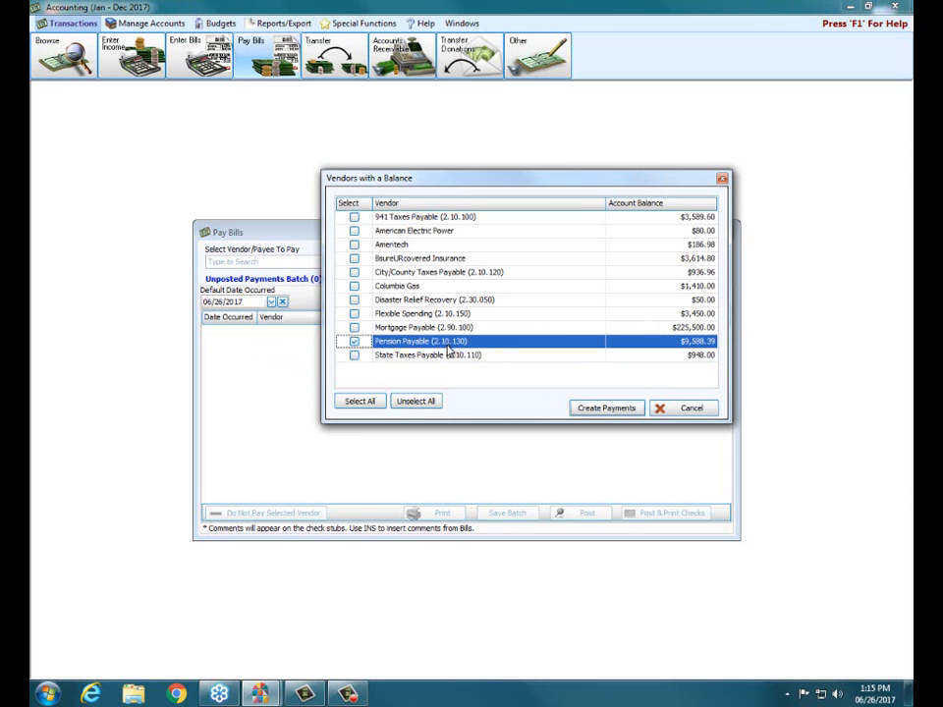
{"action": "left_click", "coordinate": [680, 412]}
Create a payment for the outstanding Pension Payable (2.10.130) bill through Quick Pay's outstanding bills list
{"action": "left_click", "coordinate": [552, 269]}
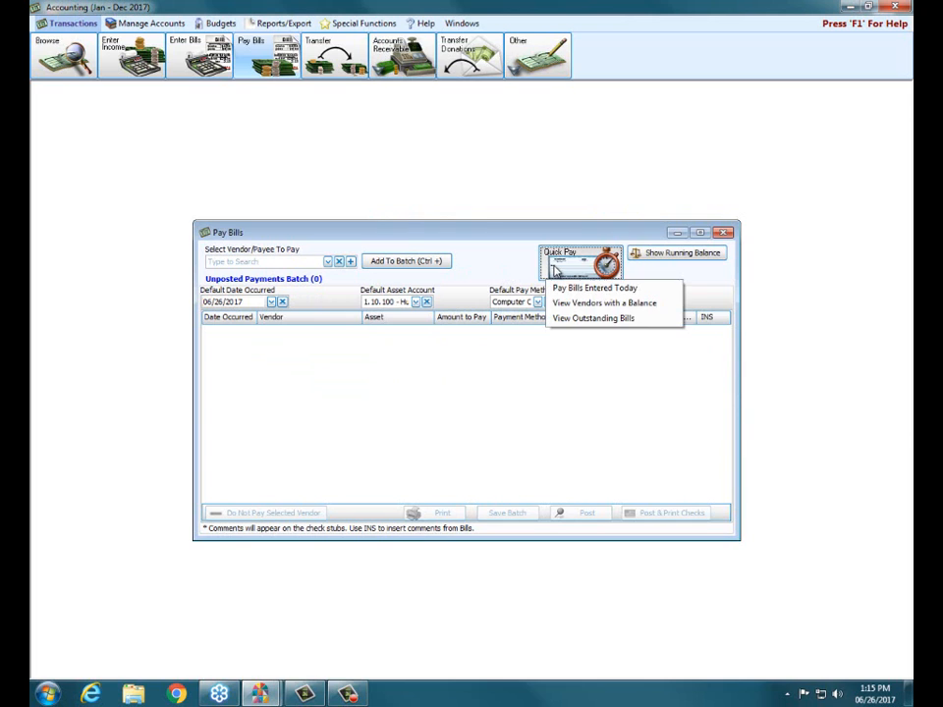
{"action": "left_click", "coordinate": [572, 319]}
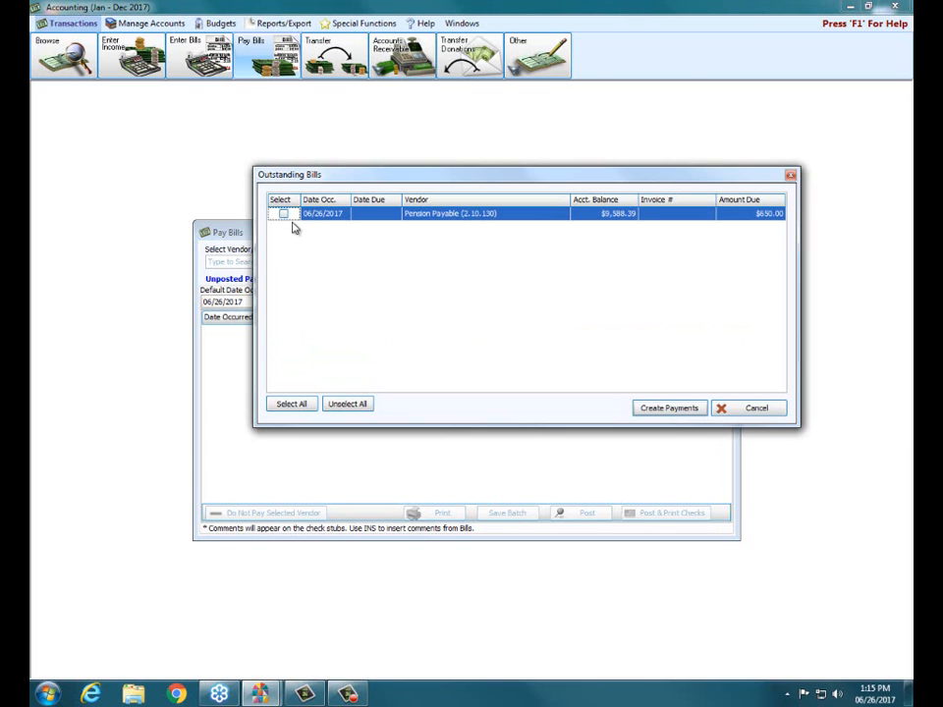
{"action": "left_click", "coordinate": [285, 218]}
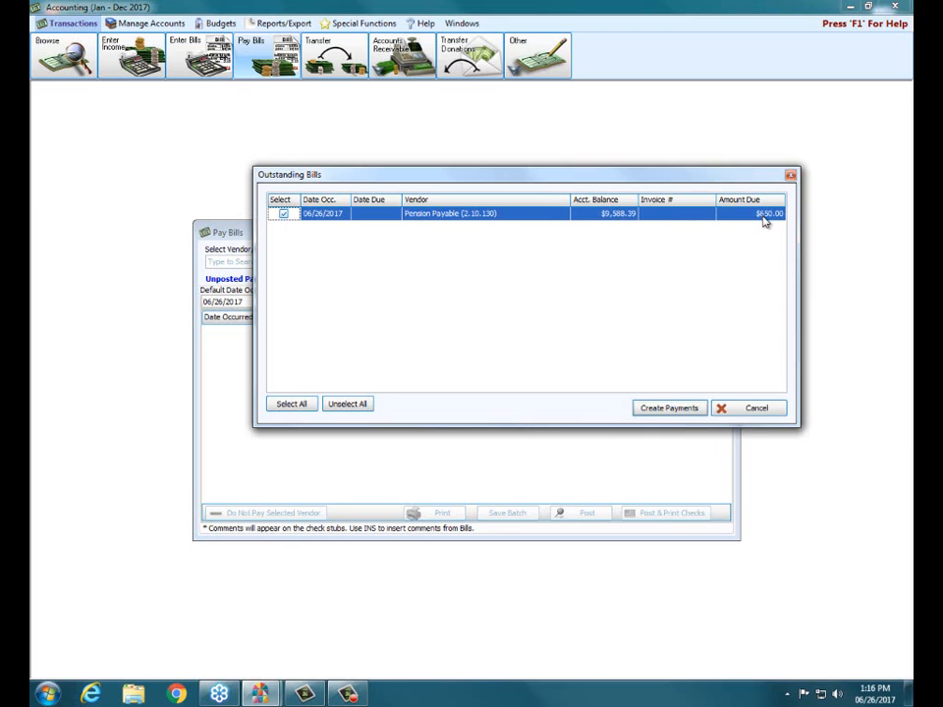
{"action": "left_click", "coordinate": [675, 410]}
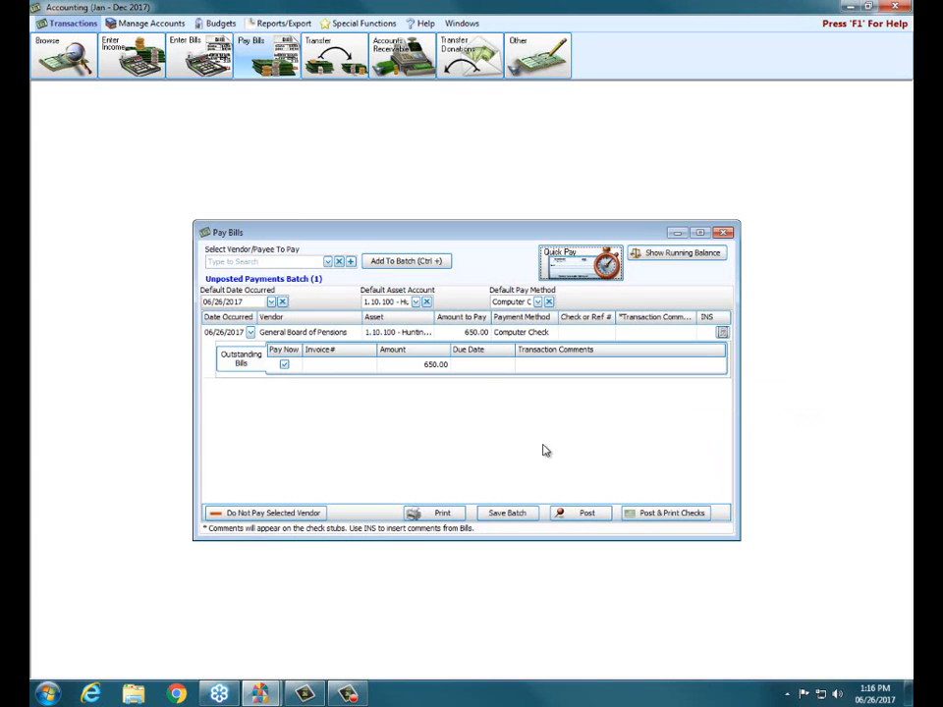
Set the amount to pay for General Board of Pensions to 1300
{"action": "left_click", "coordinate": [467, 334]}
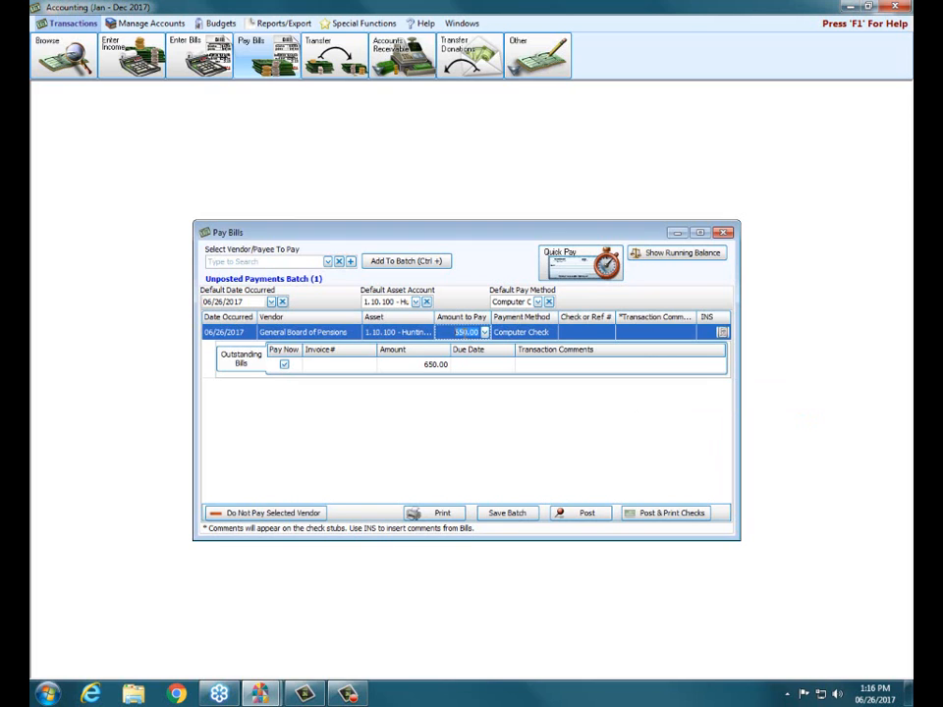
{"action": "left_click_drag", "start_coordinate": [455, 332], "coordinate": [483, 333]}
{"action": "type", "text": "1300"}
Post the General Board of Pensions payment with check printing, decline the transaction printout, and close Print Checks without printing
{"action": "left_click", "coordinate": [652, 515]}
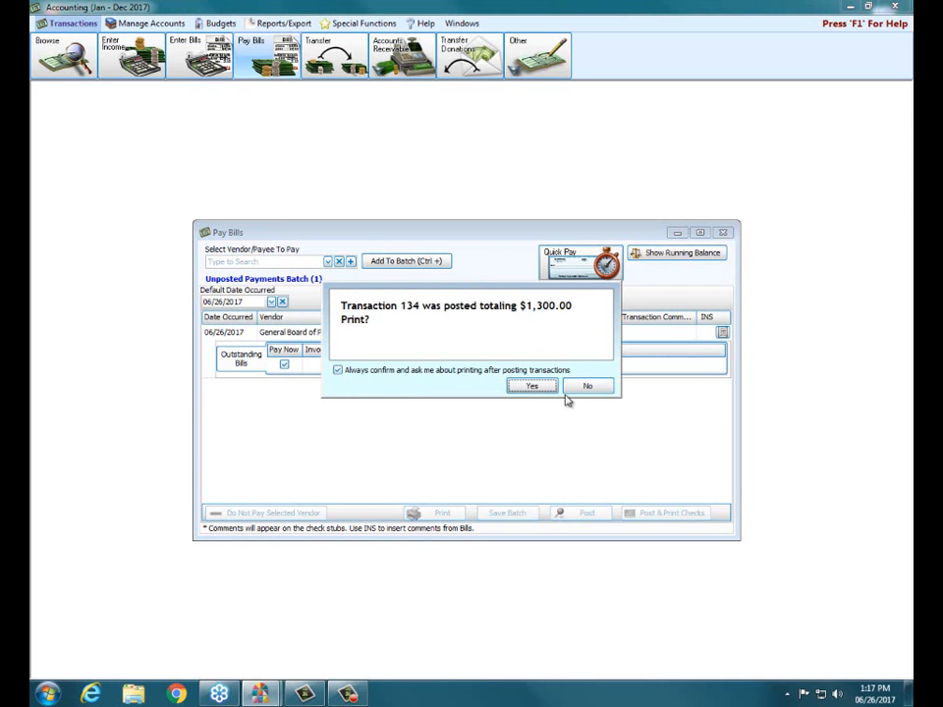
{"action": "left_click", "coordinate": [585, 387]}
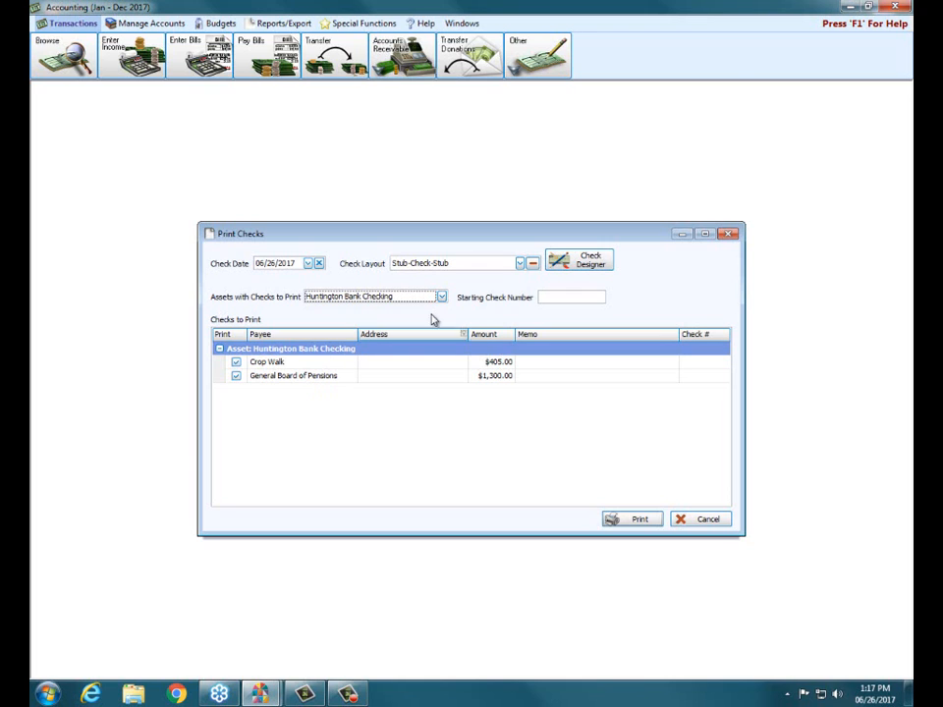
{"action": "left_click", "coordinate": [727, 235]}
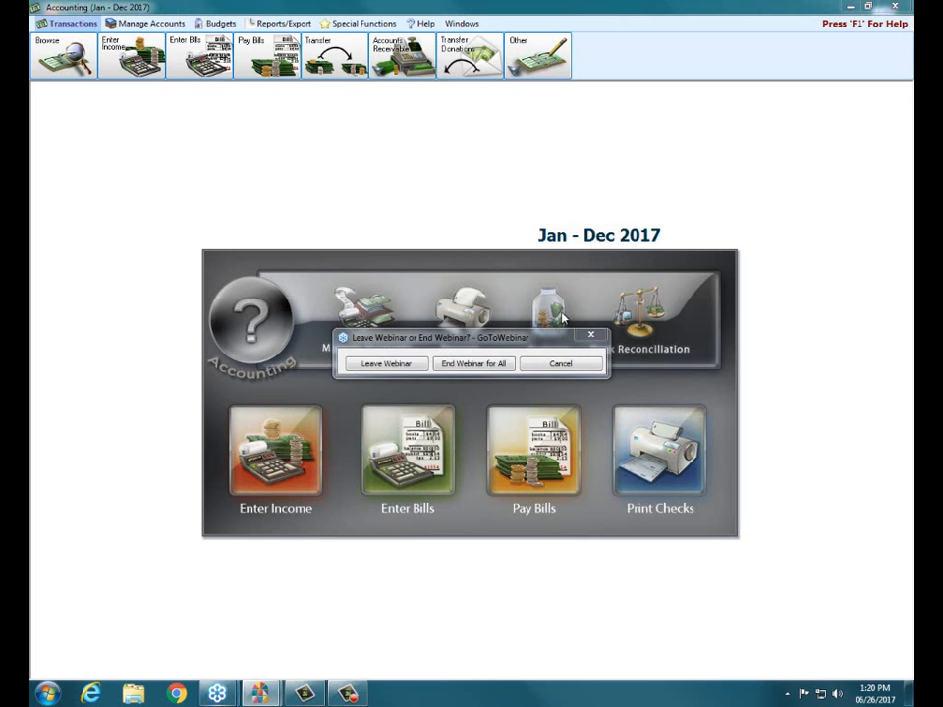
{"action": "left_click", "coordinate": [468, 365]}
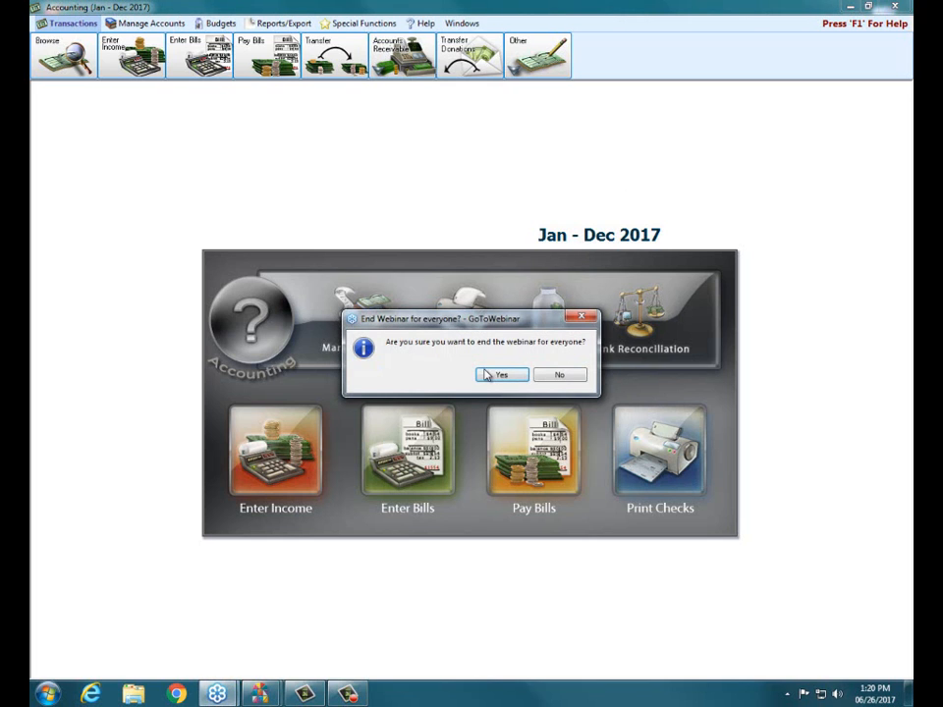